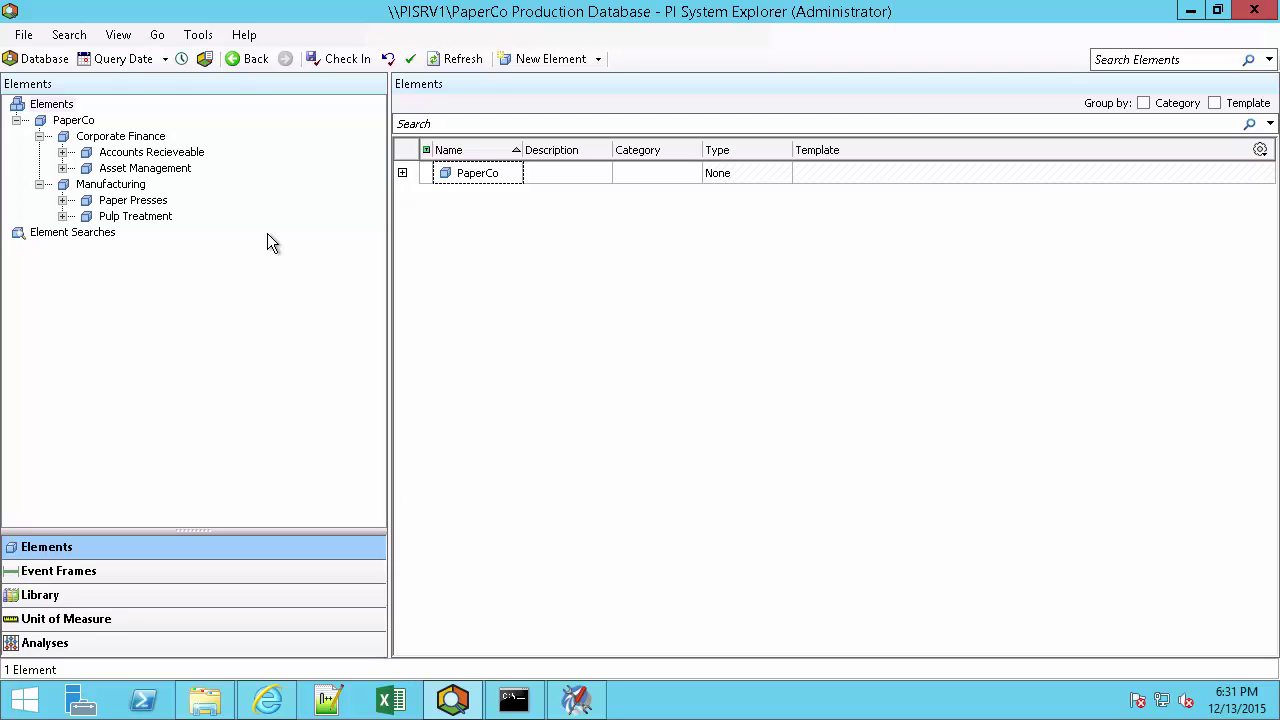
Open the AF server properties to its Identities list.
click(23, 35)
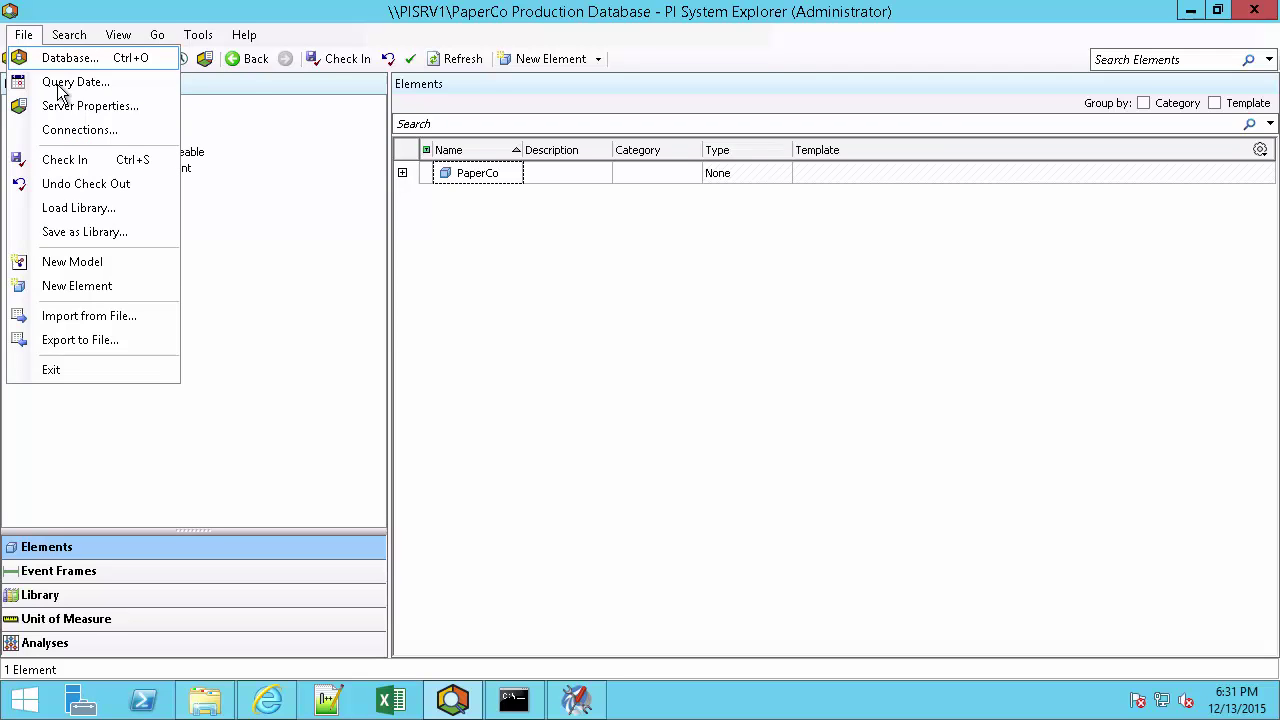
click(137, 107)
click(575, 177)
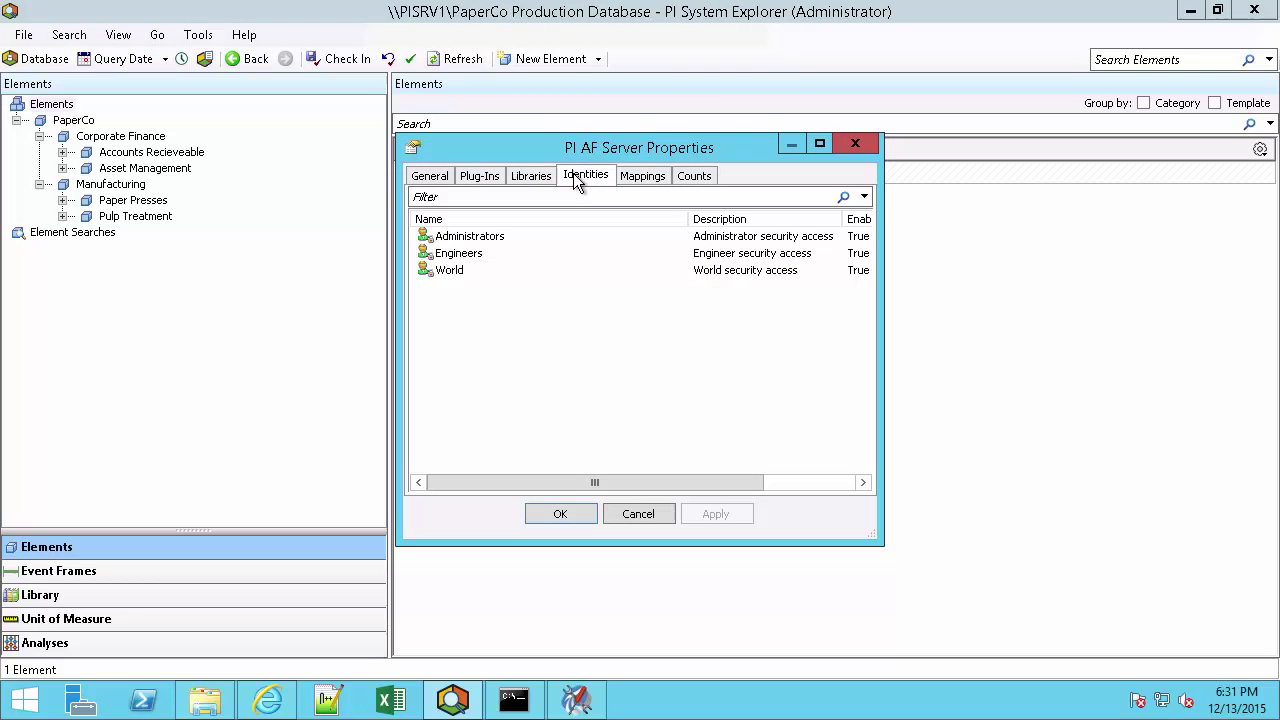
Confirm the Administrators identity maps to BUILTIN\Administrators.
click(520, 240)
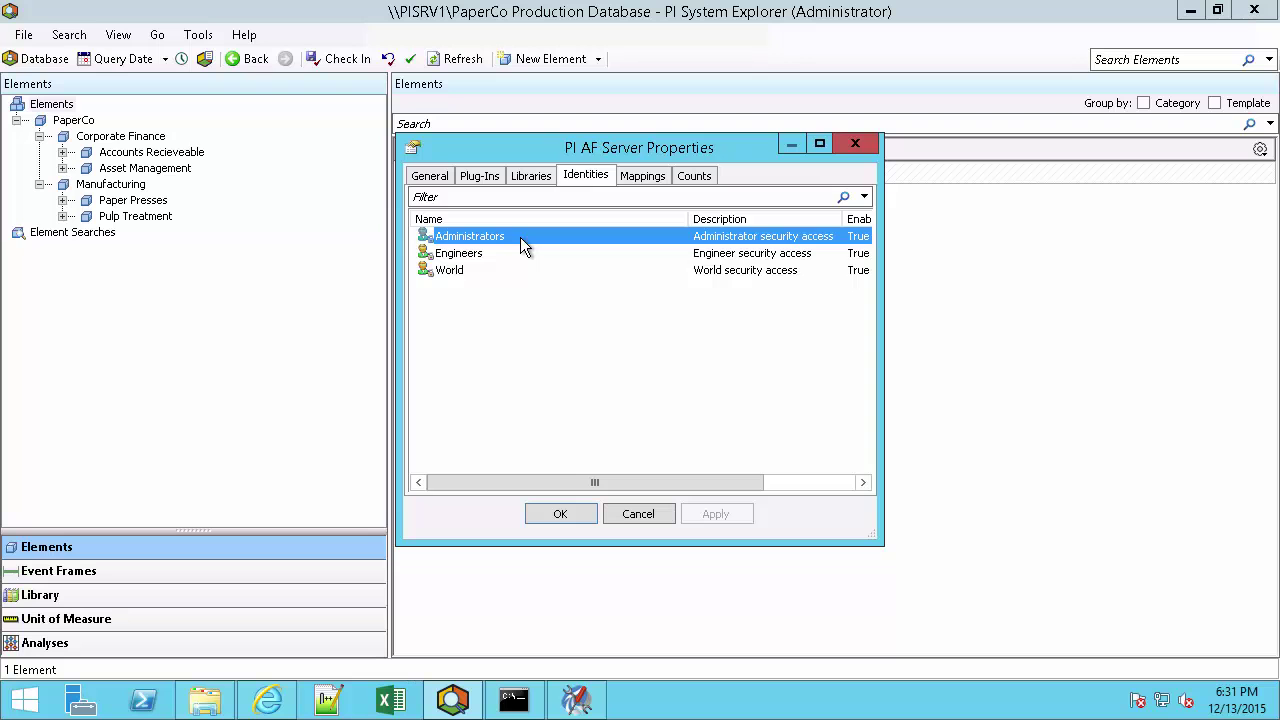
double_click(520, 237)
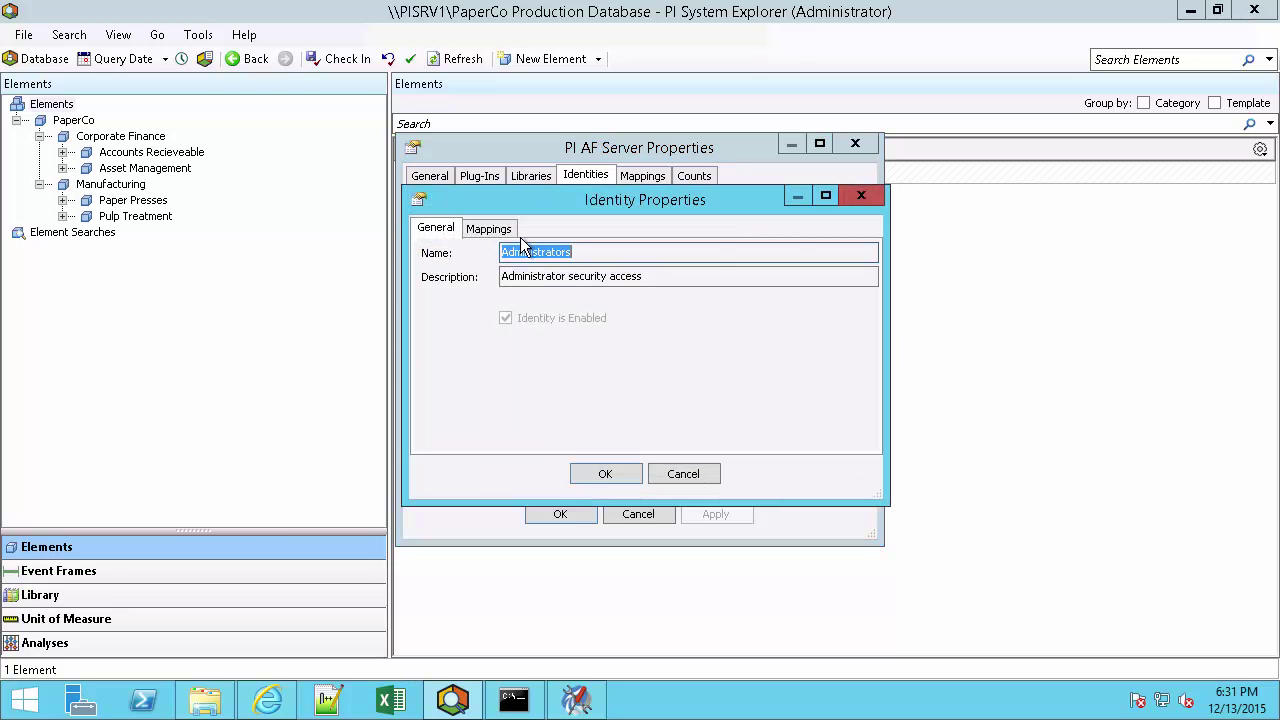
click(490, 229)
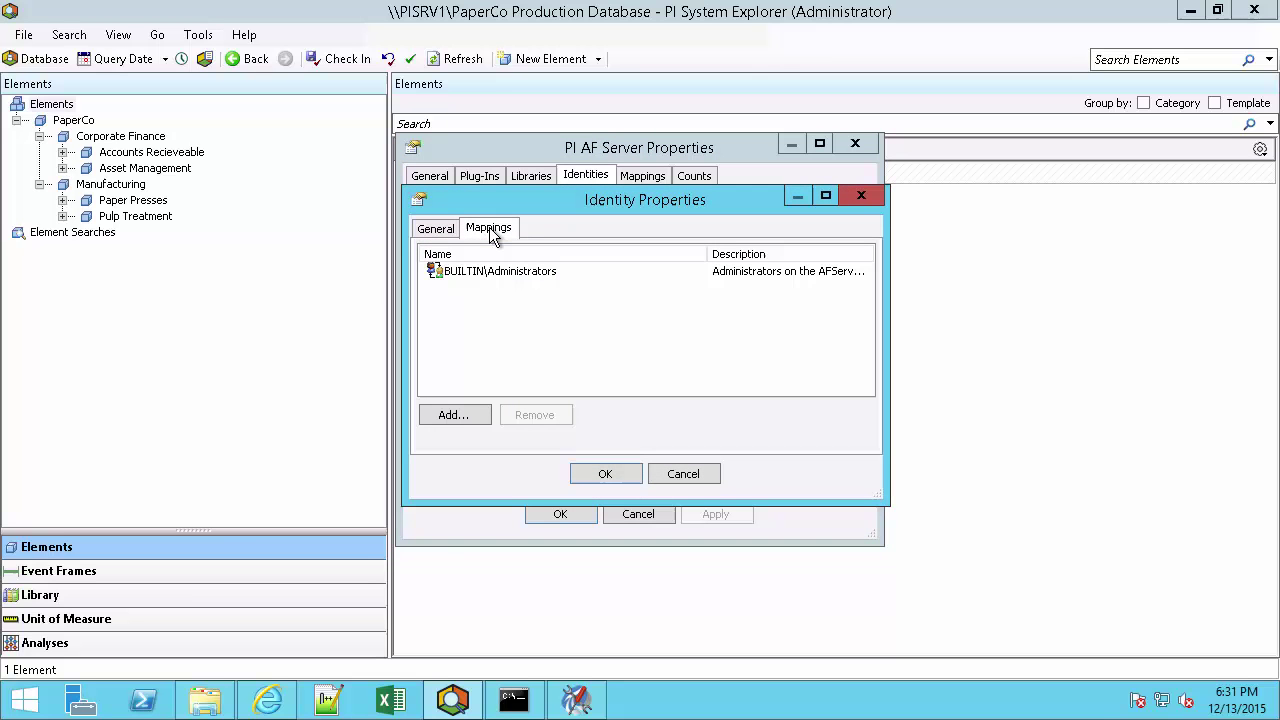
drag(428, 290, 584, 304)
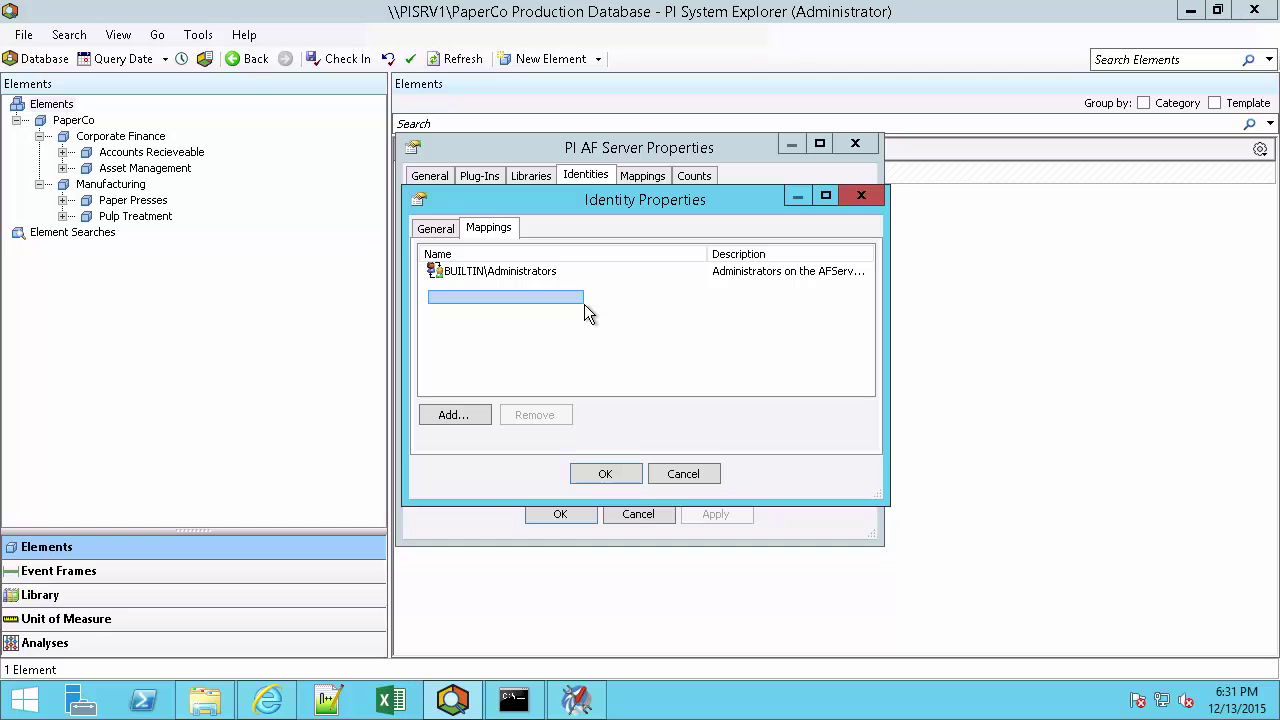
drag(584, 304, 584, 304)
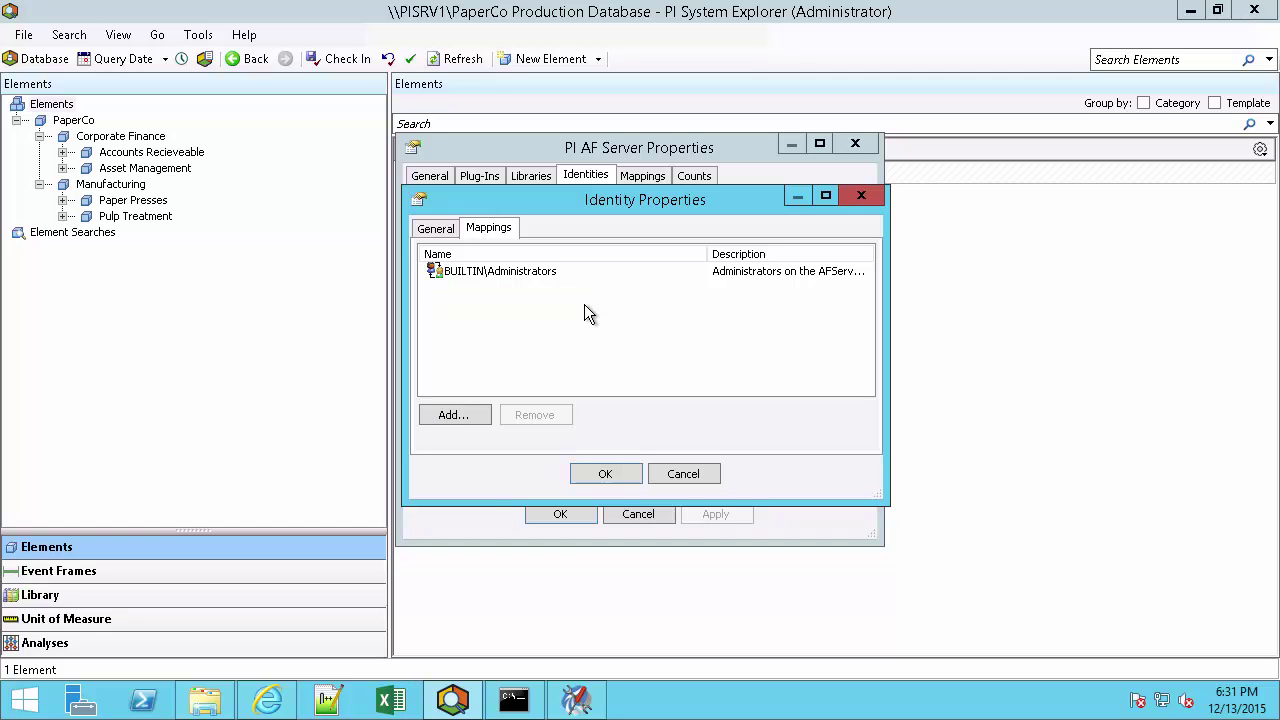
click(606, 472)
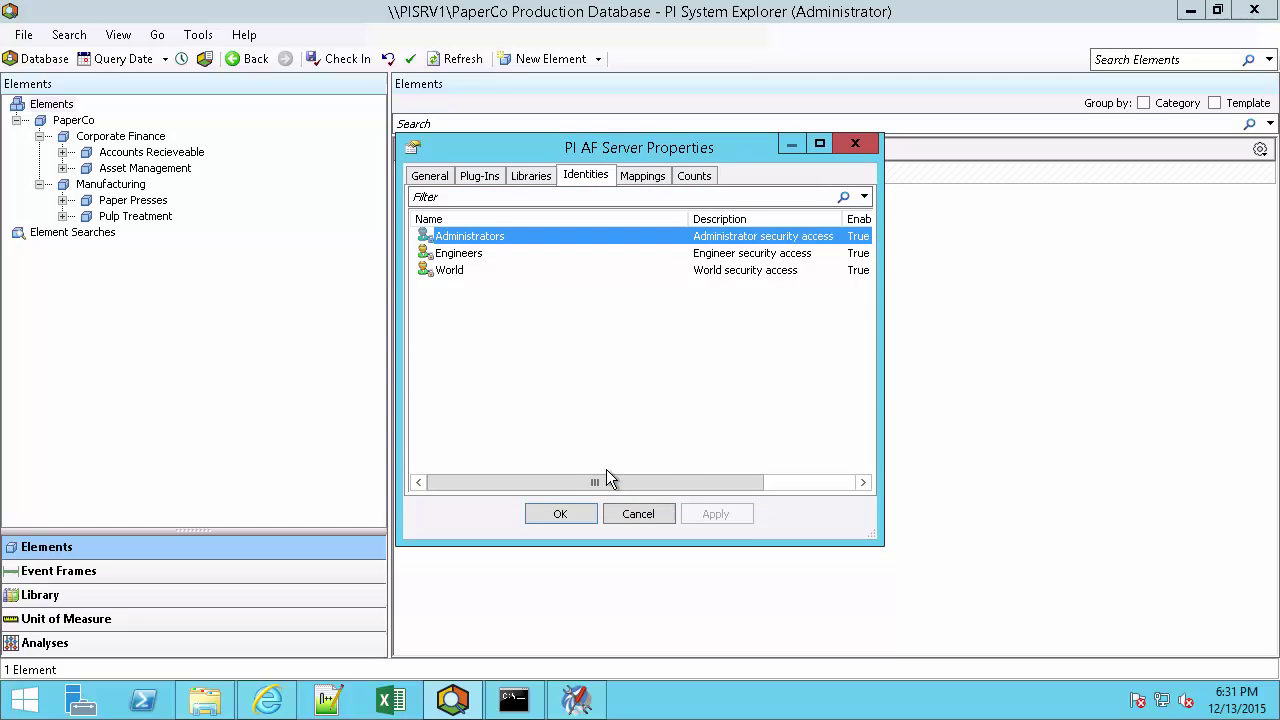
click(490, 253)
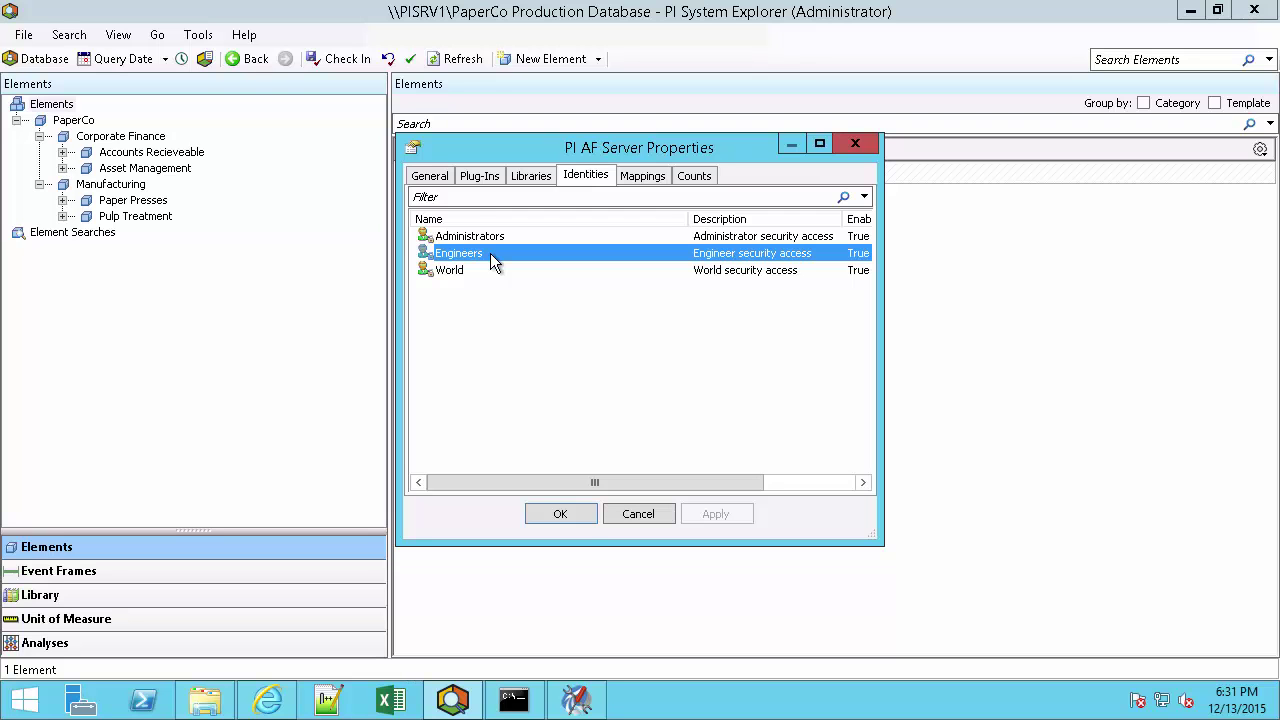
double_click(490, 253)
click(497, 230)
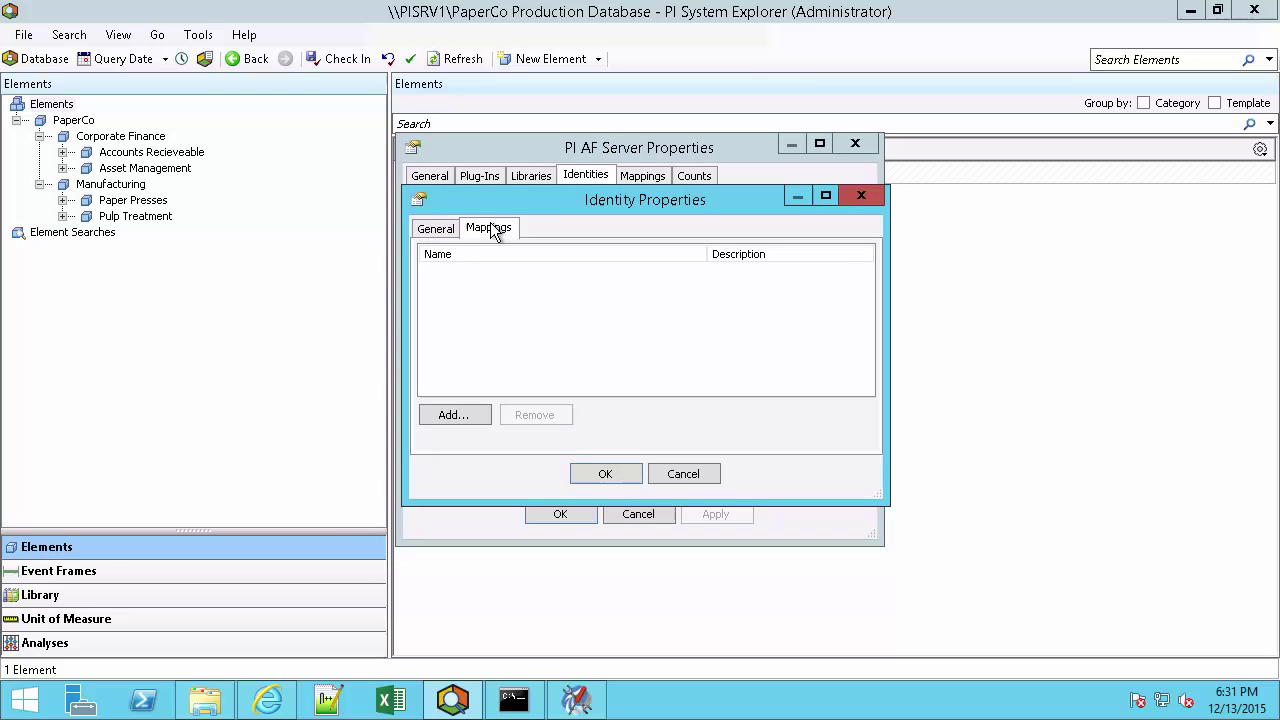
drag(430, 273, 557, 300)
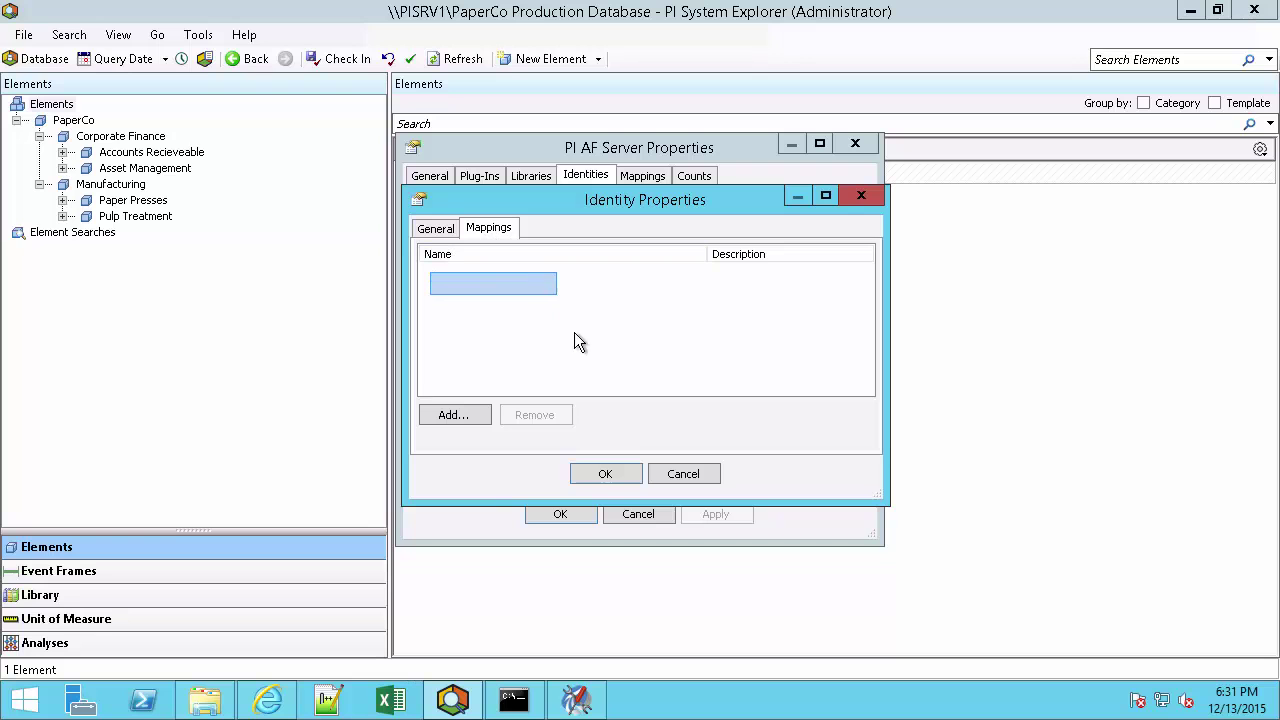
click(601, 477)
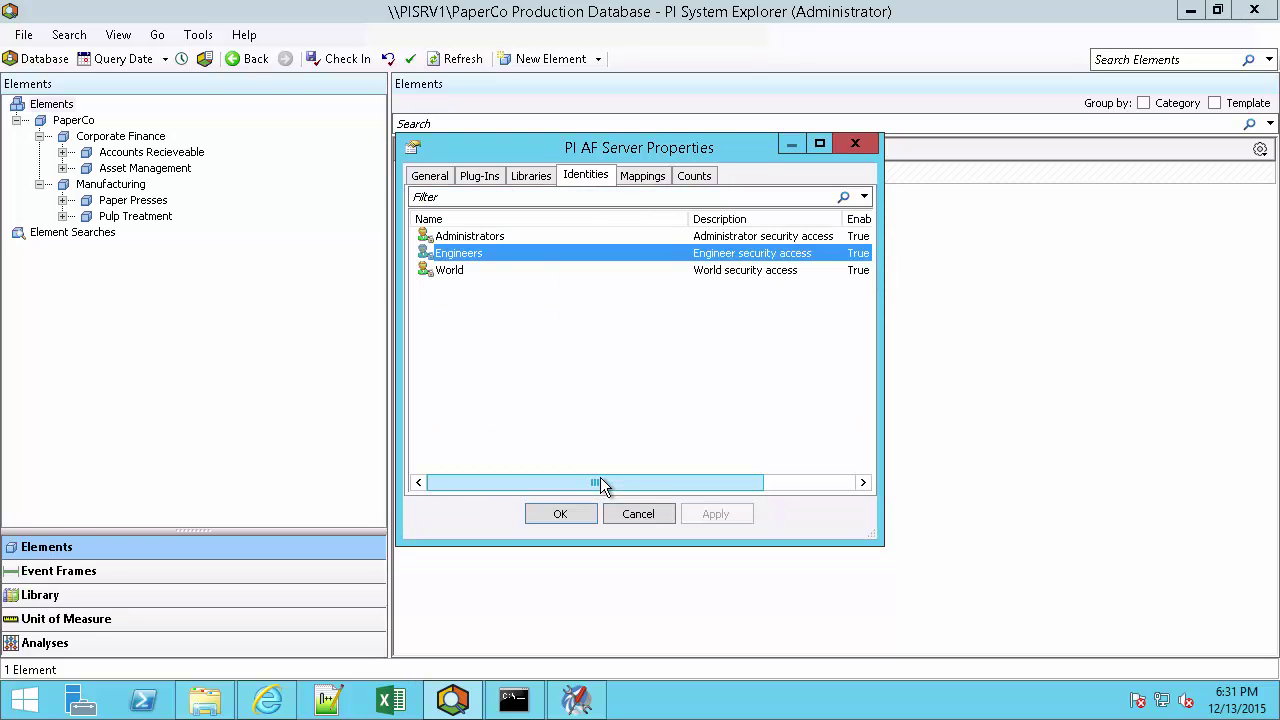
click(472, 275)
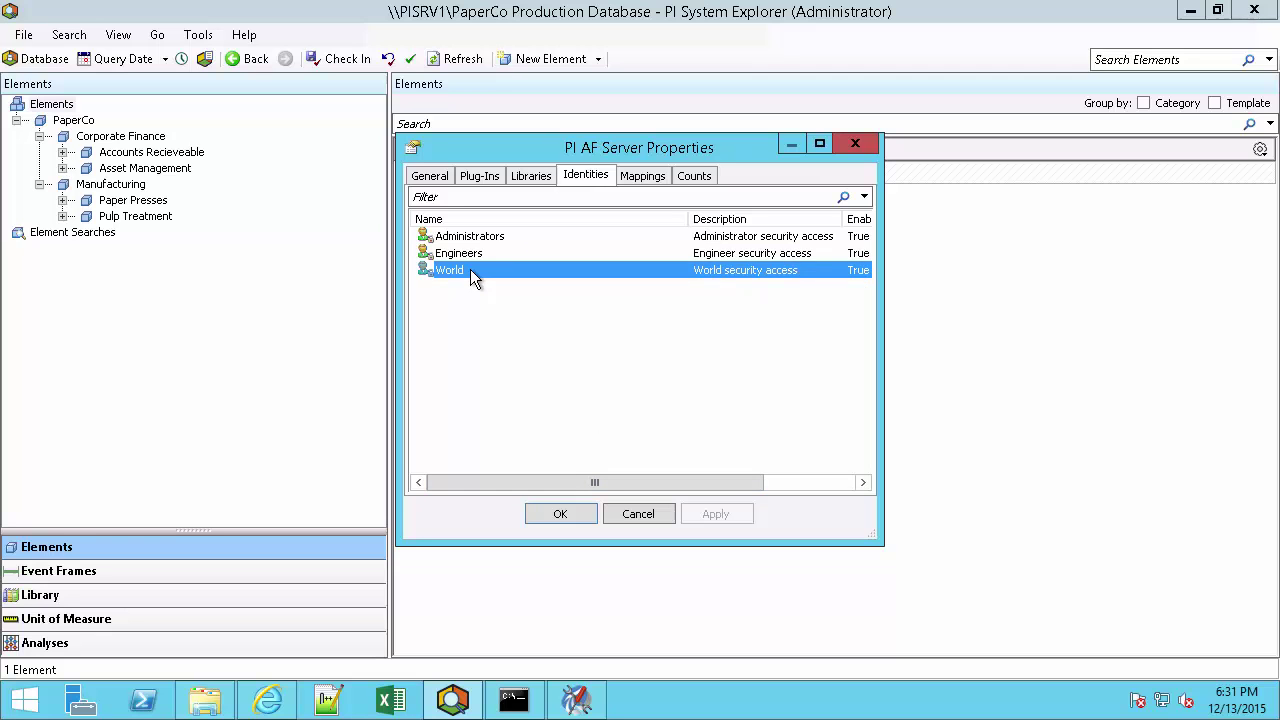
double_click(471, 272)
click(490, 228)
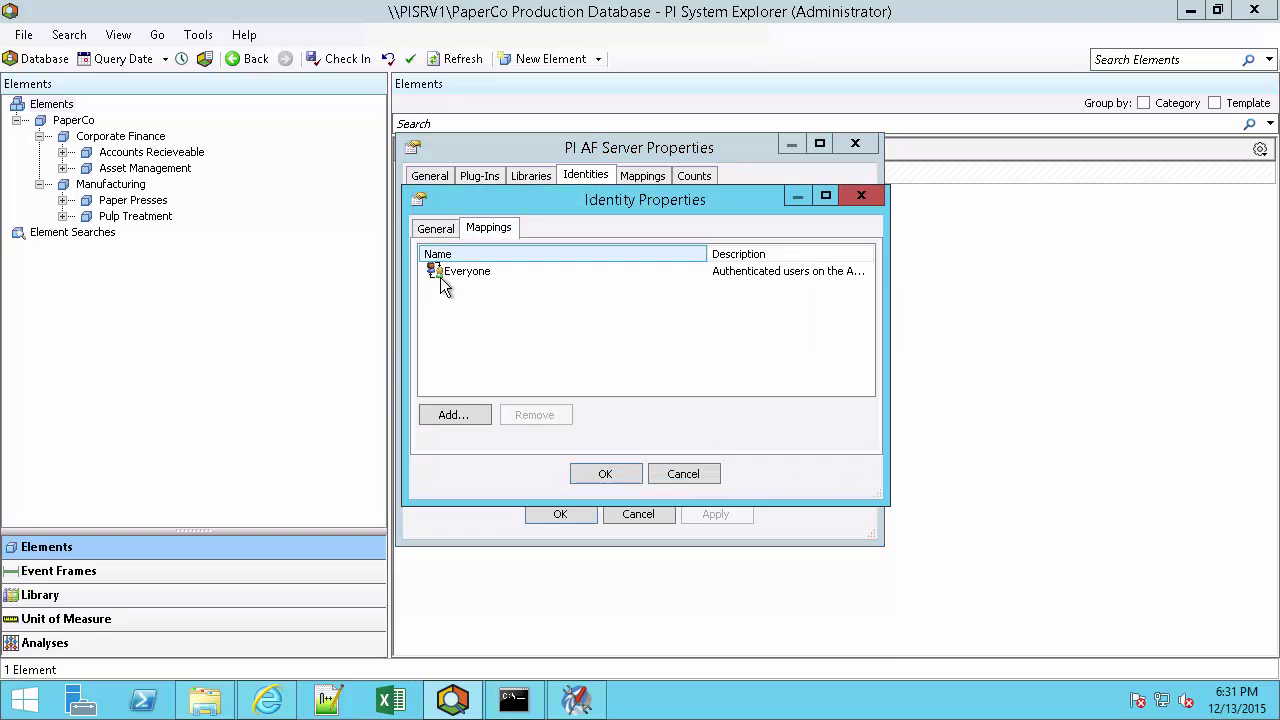
drag(481, 295, 646, 307)
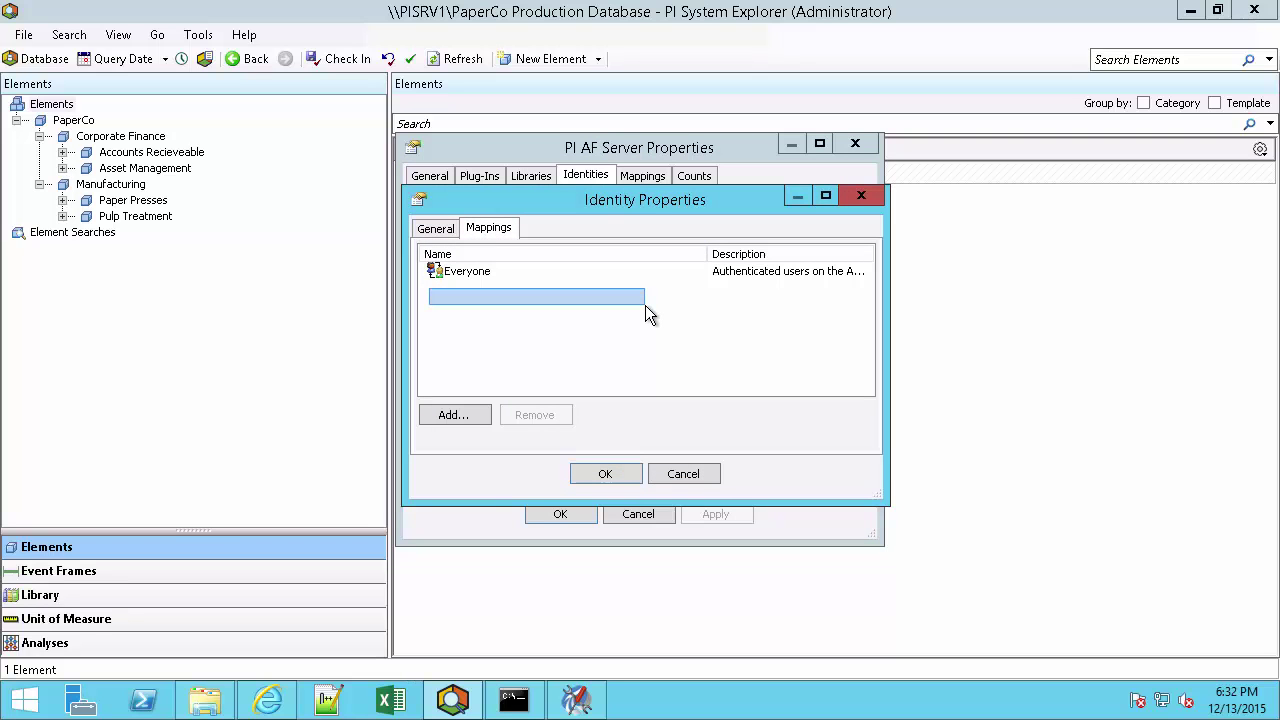
drag(645, 305, 645, 305)
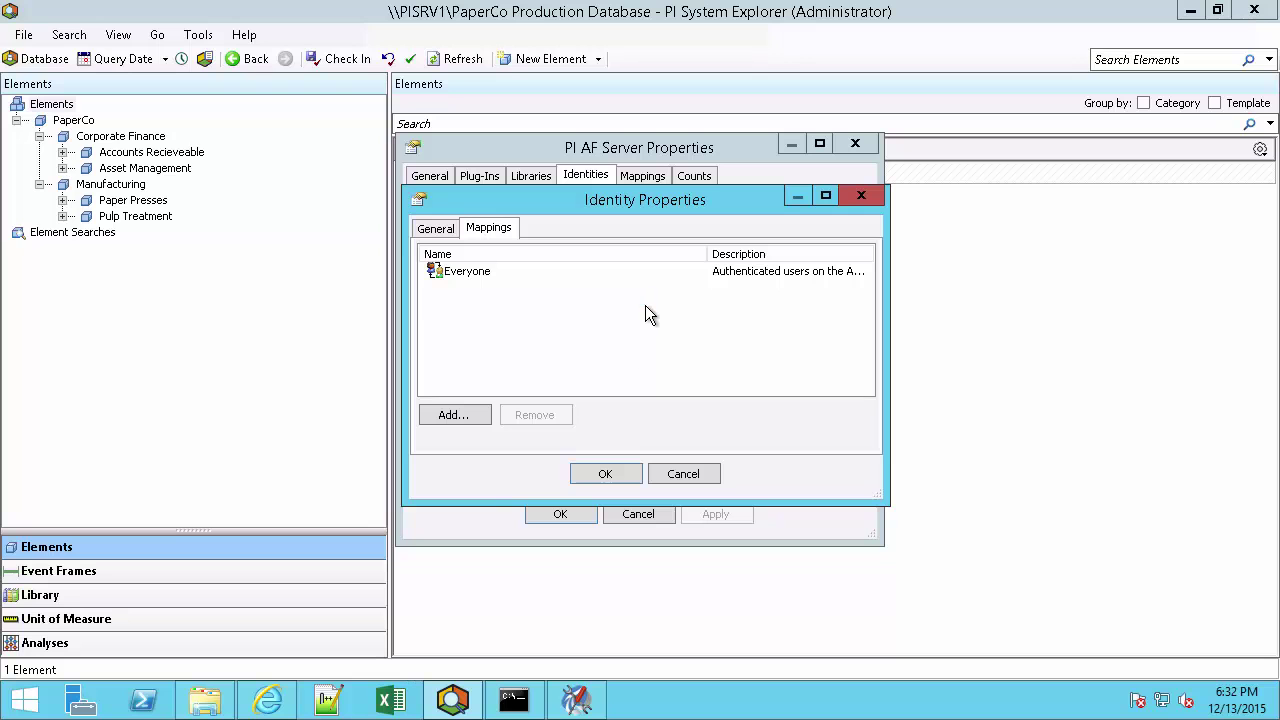
click(607, 474)
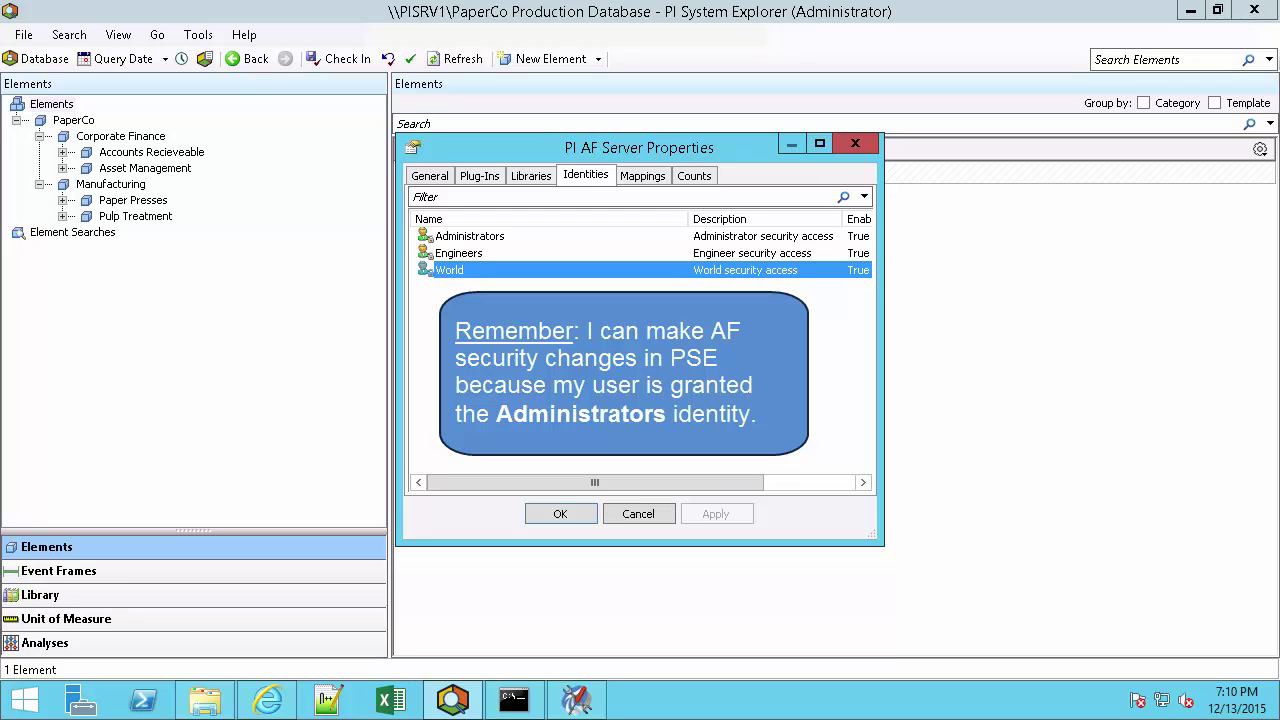
Create a new identity named Process Engineers.
right_click(554, 335)
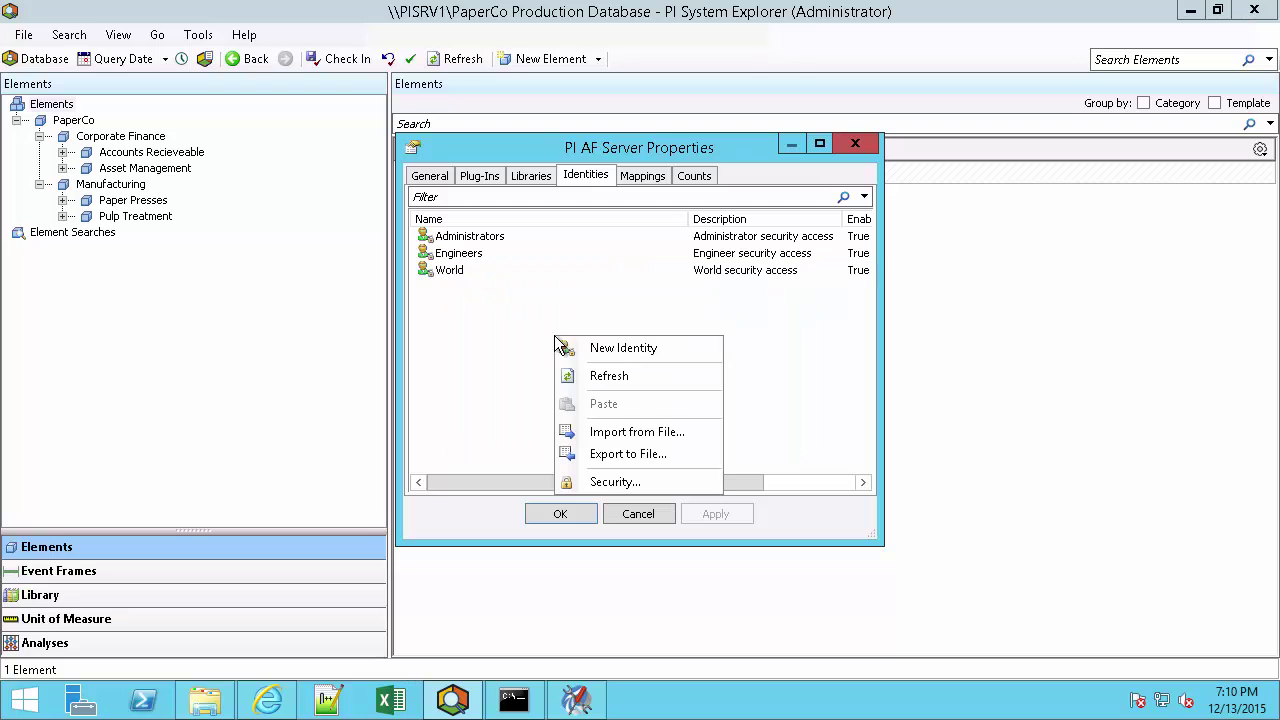
click(622, 348)
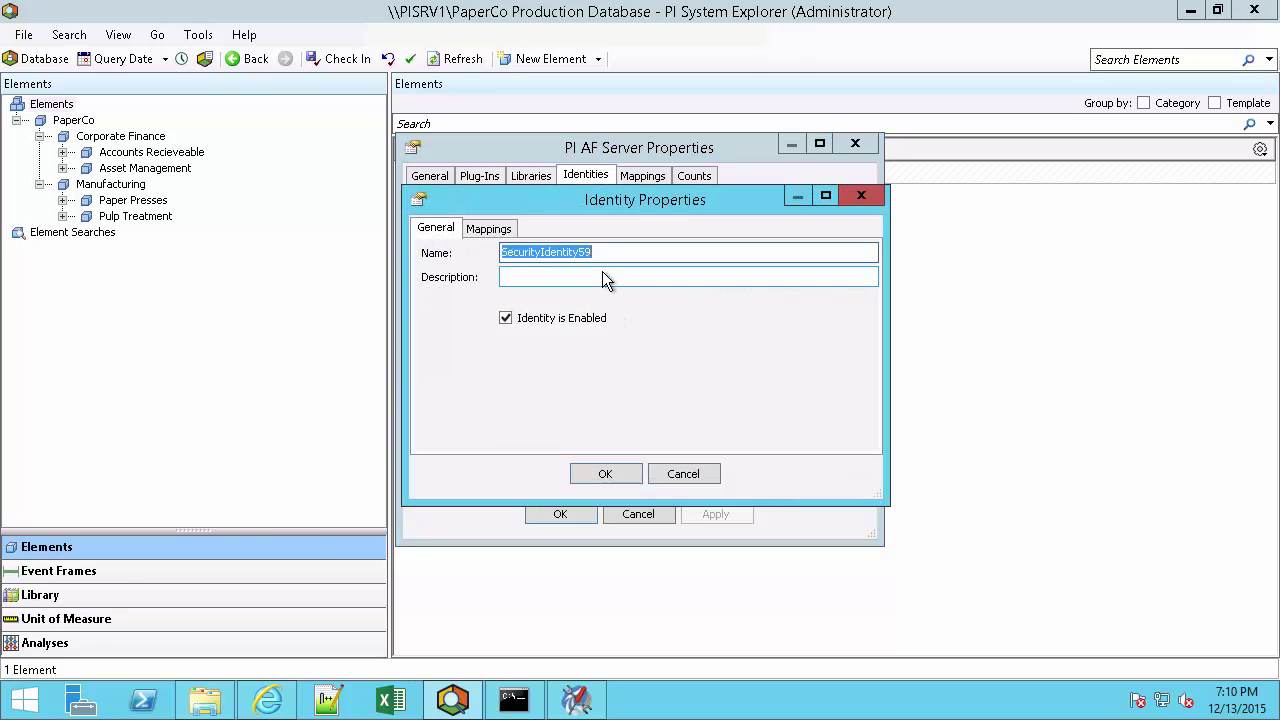
text(Process Engineers)
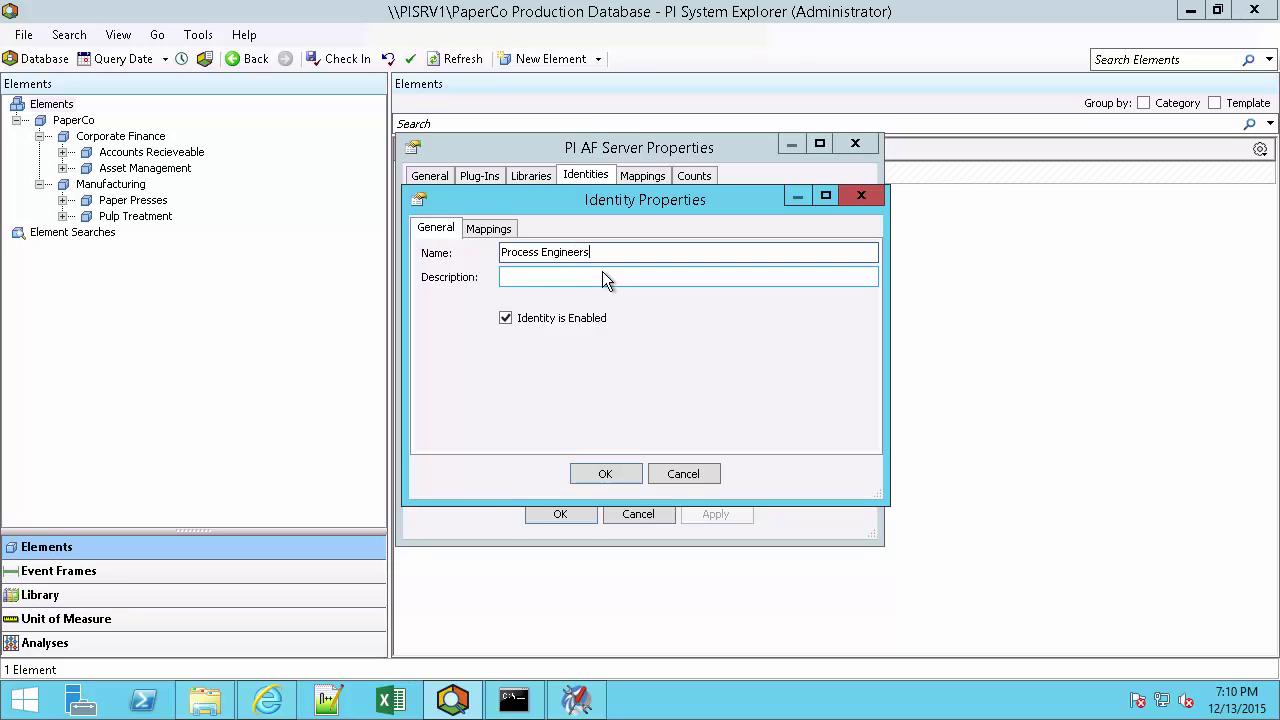
Map Process Engineers to the PISCHOOL\proc engineering account and save the identity.
click(496, 228)
click(456, 414)
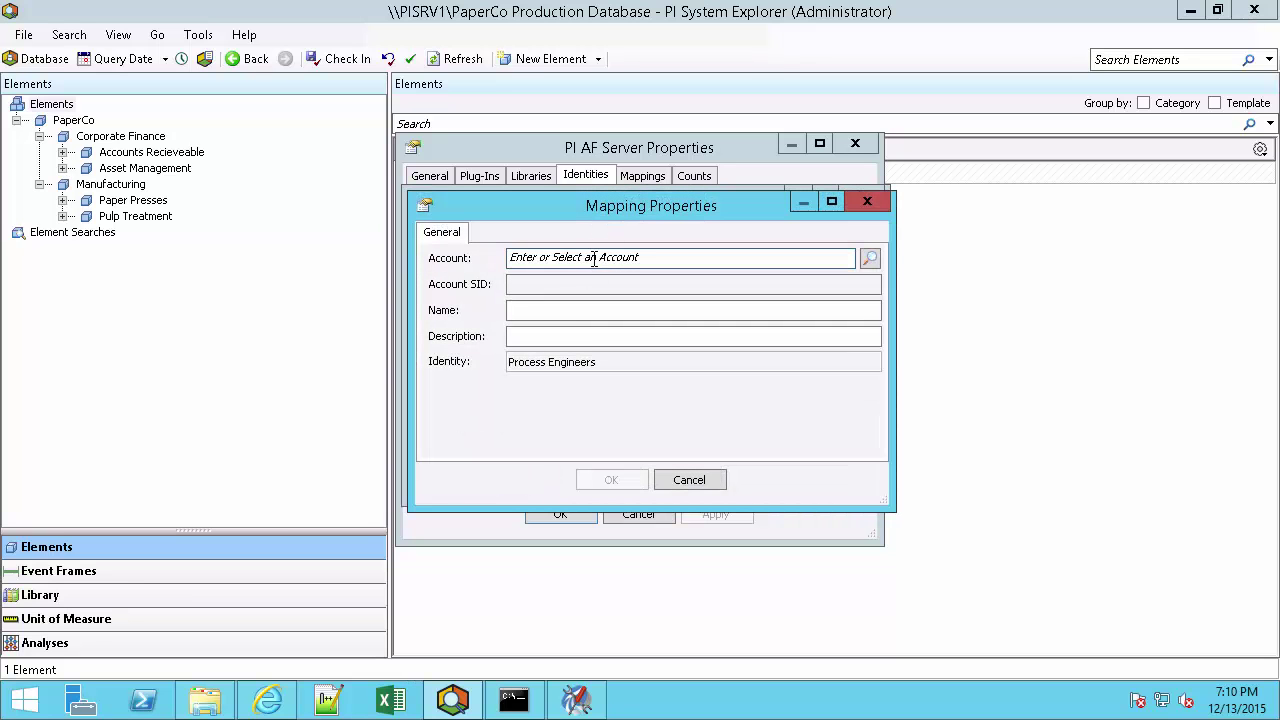
click(592, 258)
text(proc)
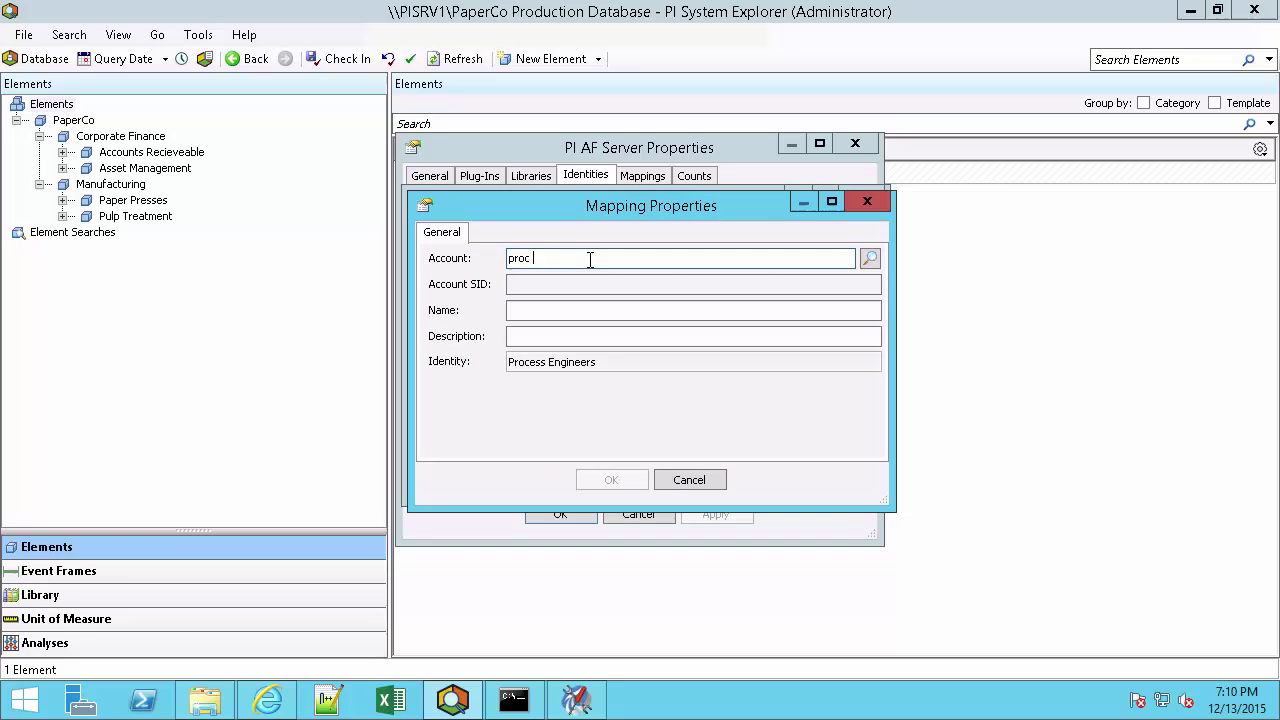
text( engineering)
key(Tab)
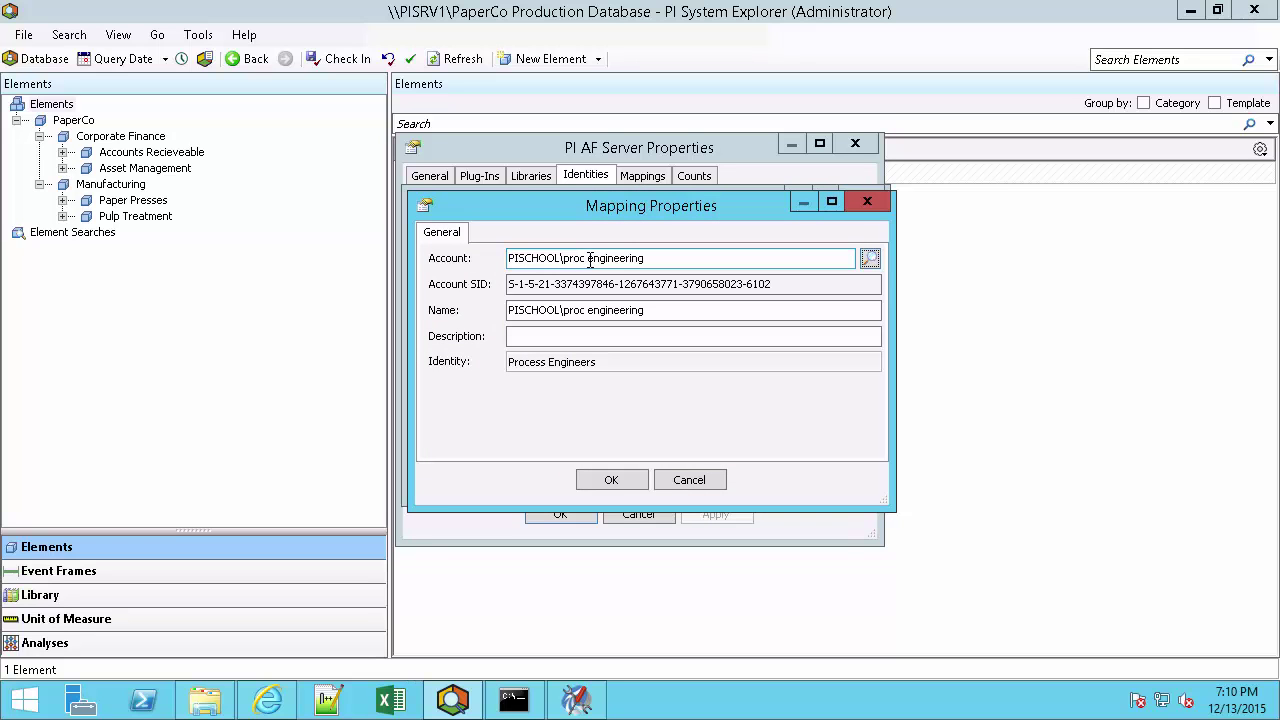
click(612, 480)
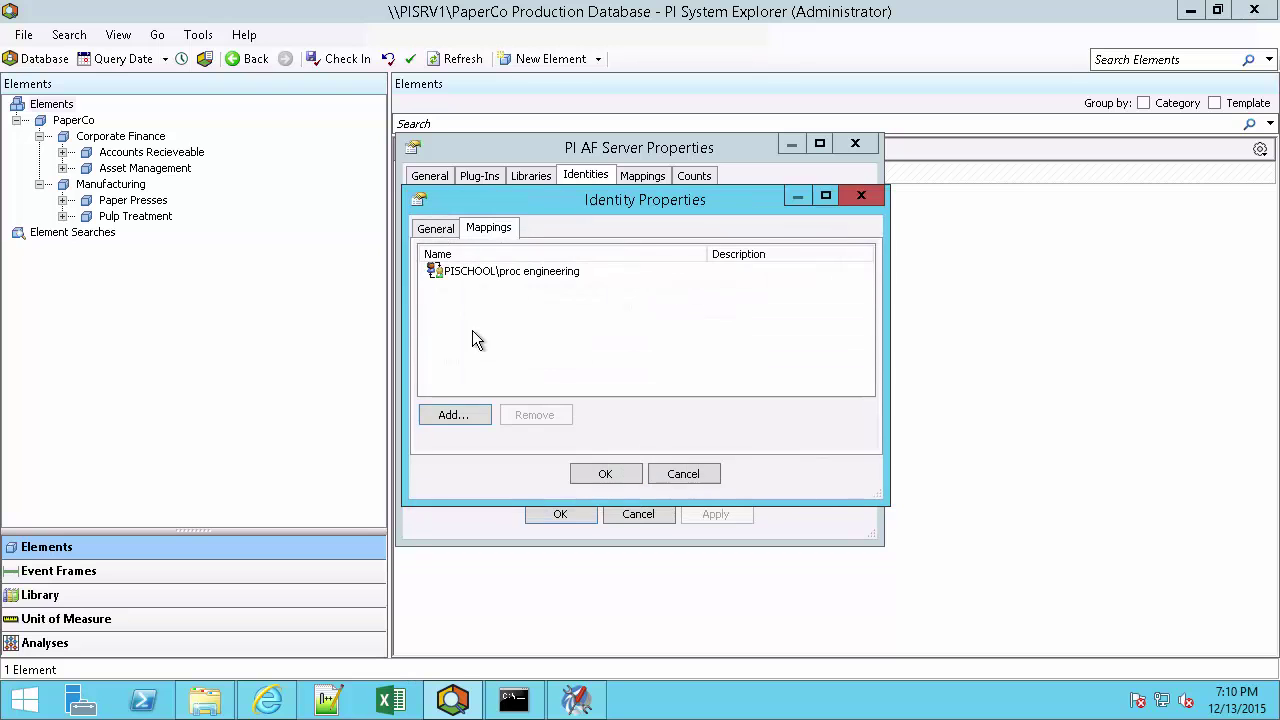
drag(441, 292, 567, 308)
click(601, 476)
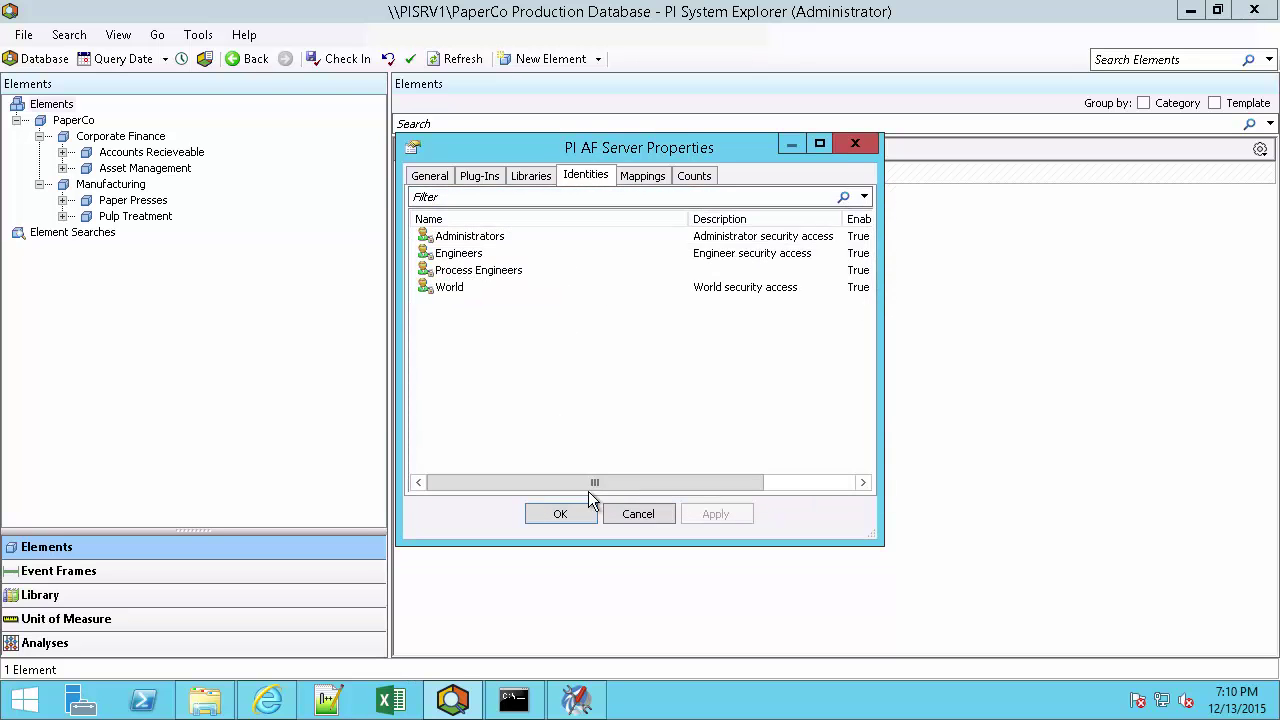
Add a Managers identity, resolving 'management' to PISCHOOL\Management, and save it.
right_click(533, 333)
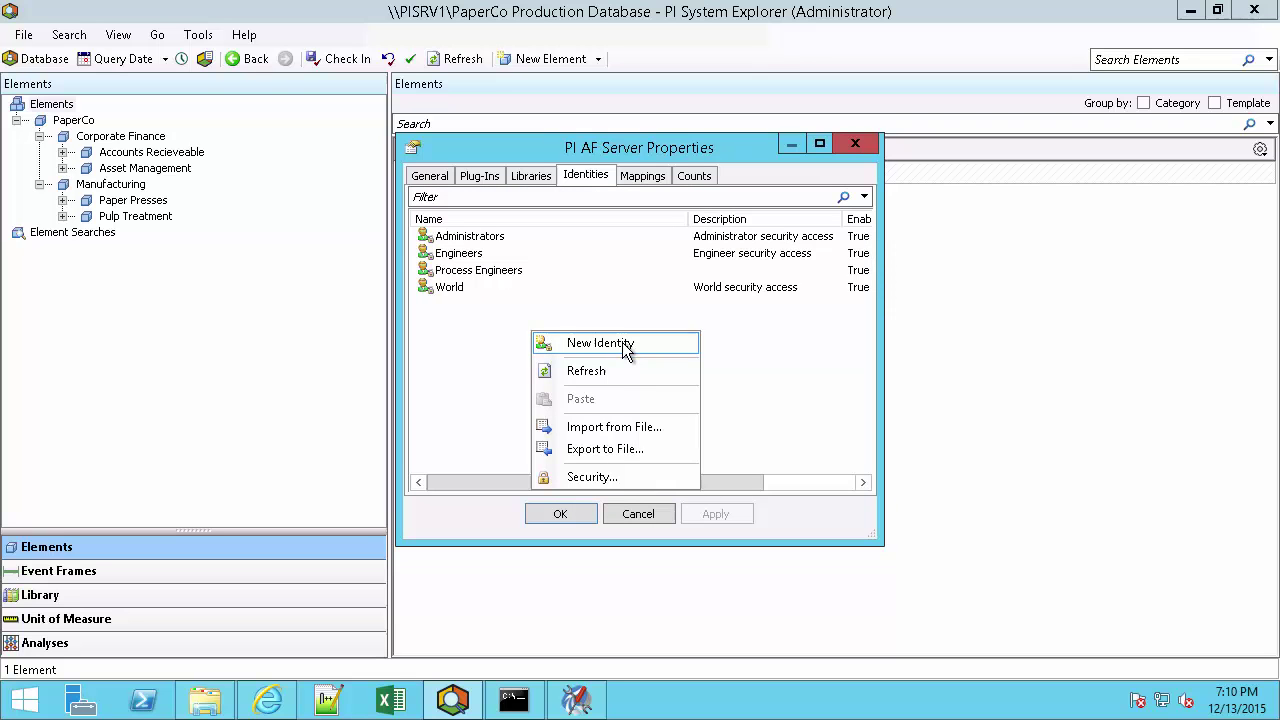
click(630, 346)
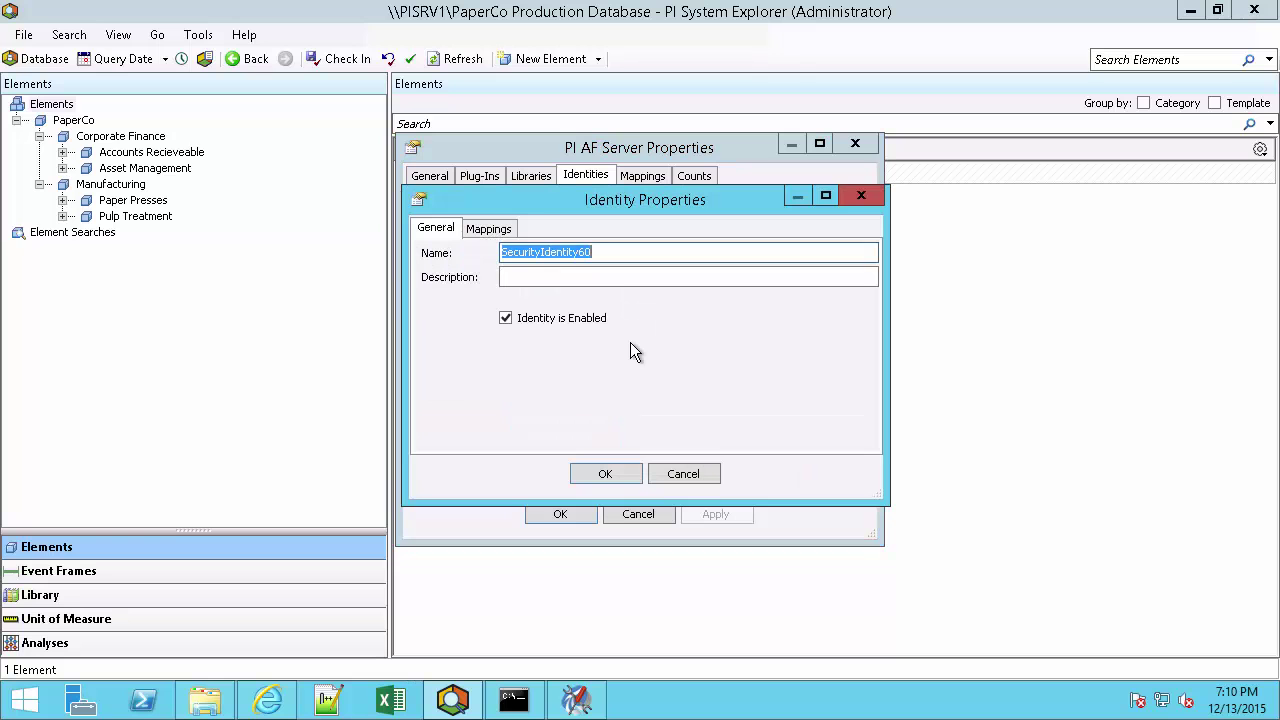
text(Managers)
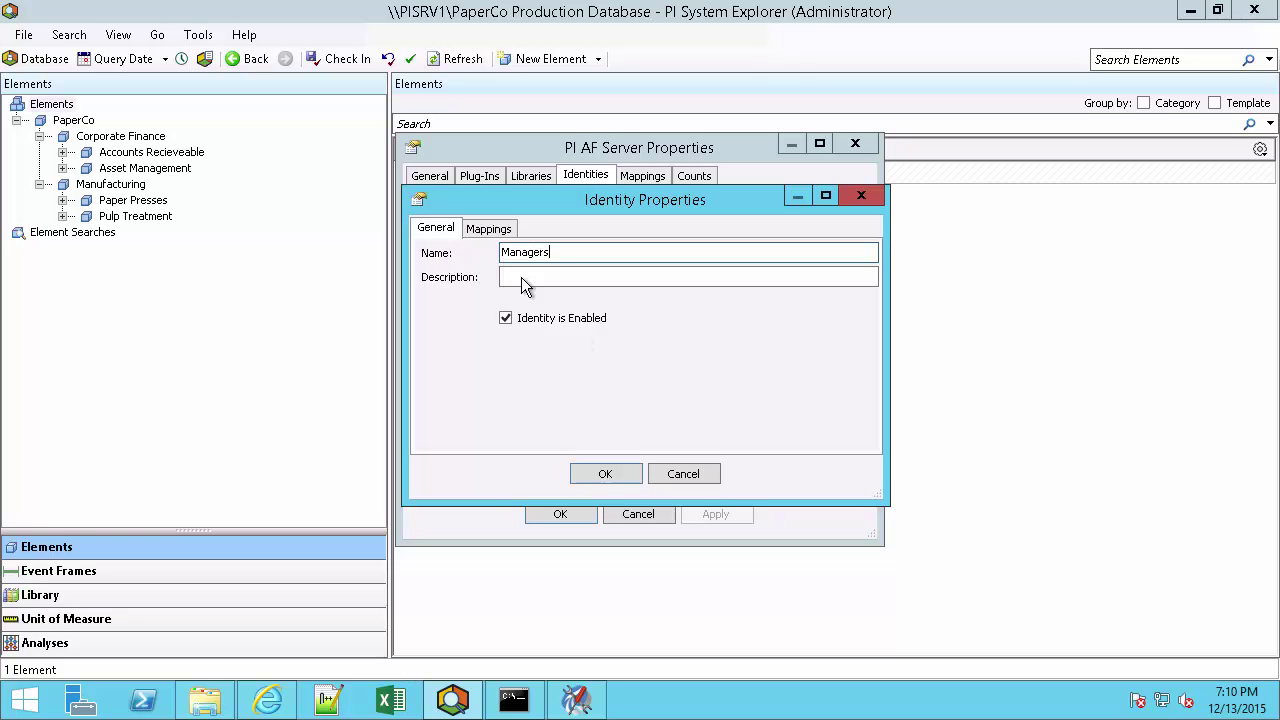
click(489, 228)
click(481, 412)
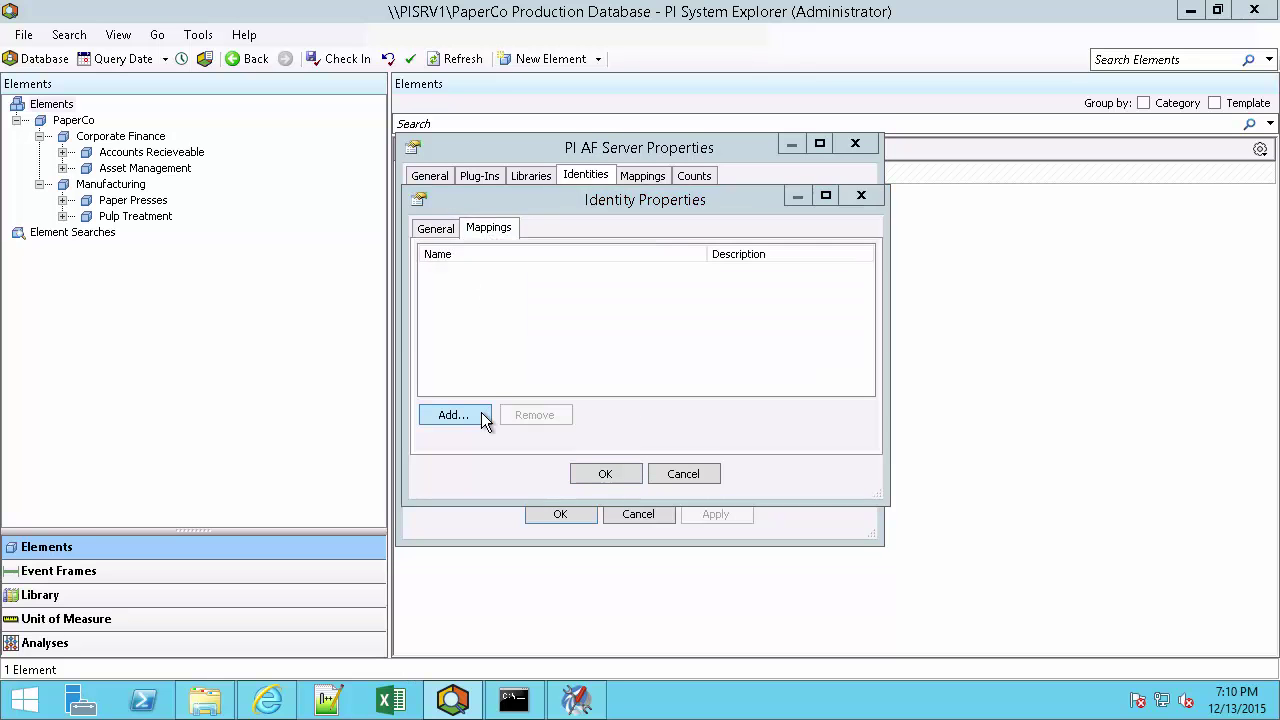
text(m)
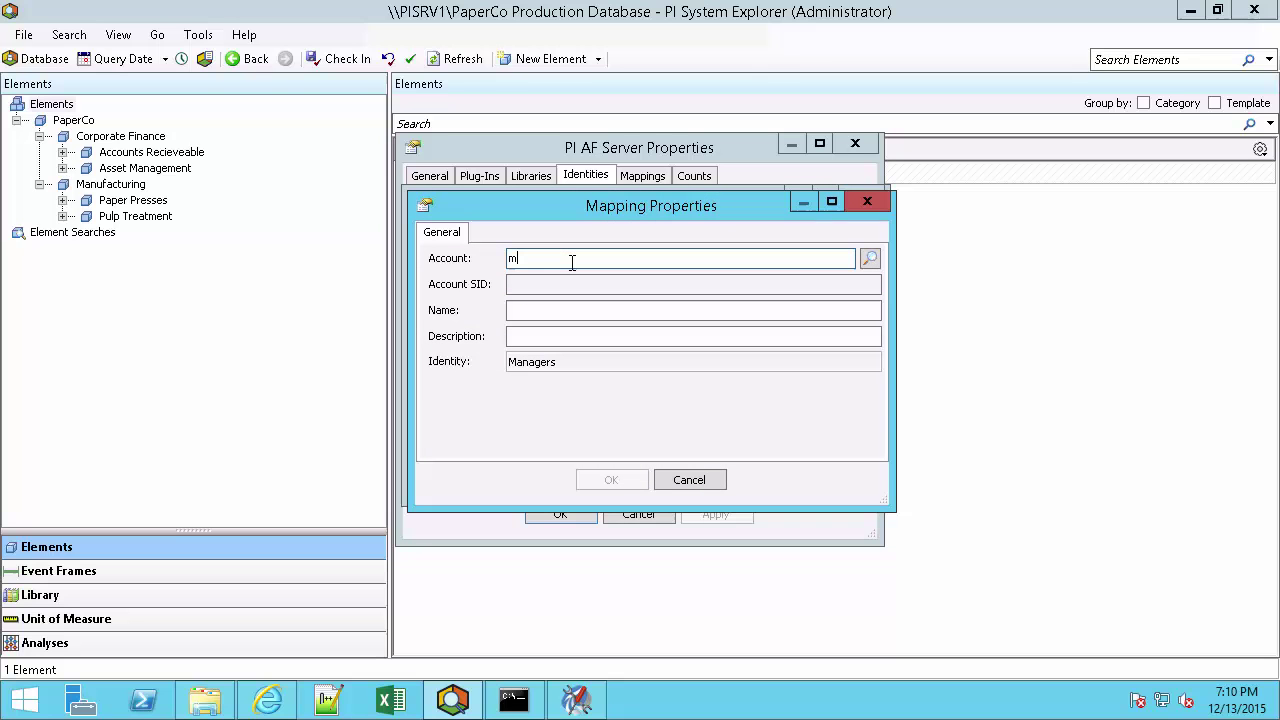
text(anagement)
key(Tab)
click(611, 480)
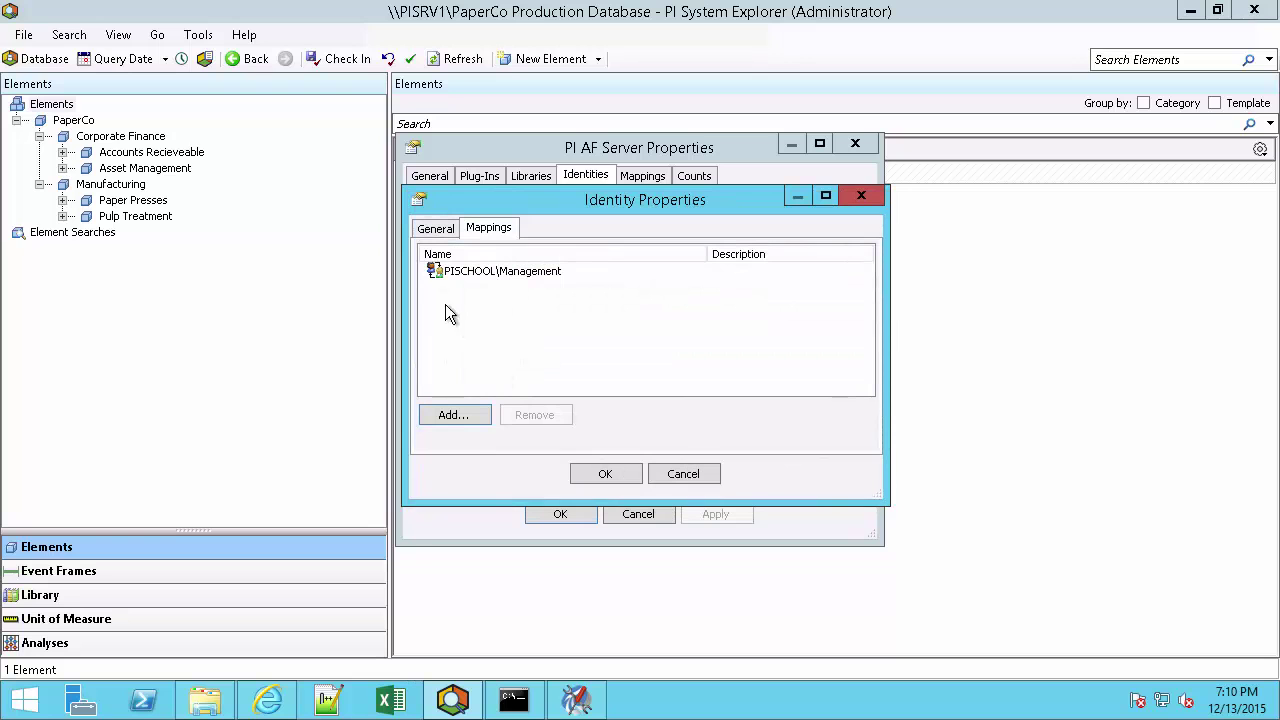
click(604, 476)
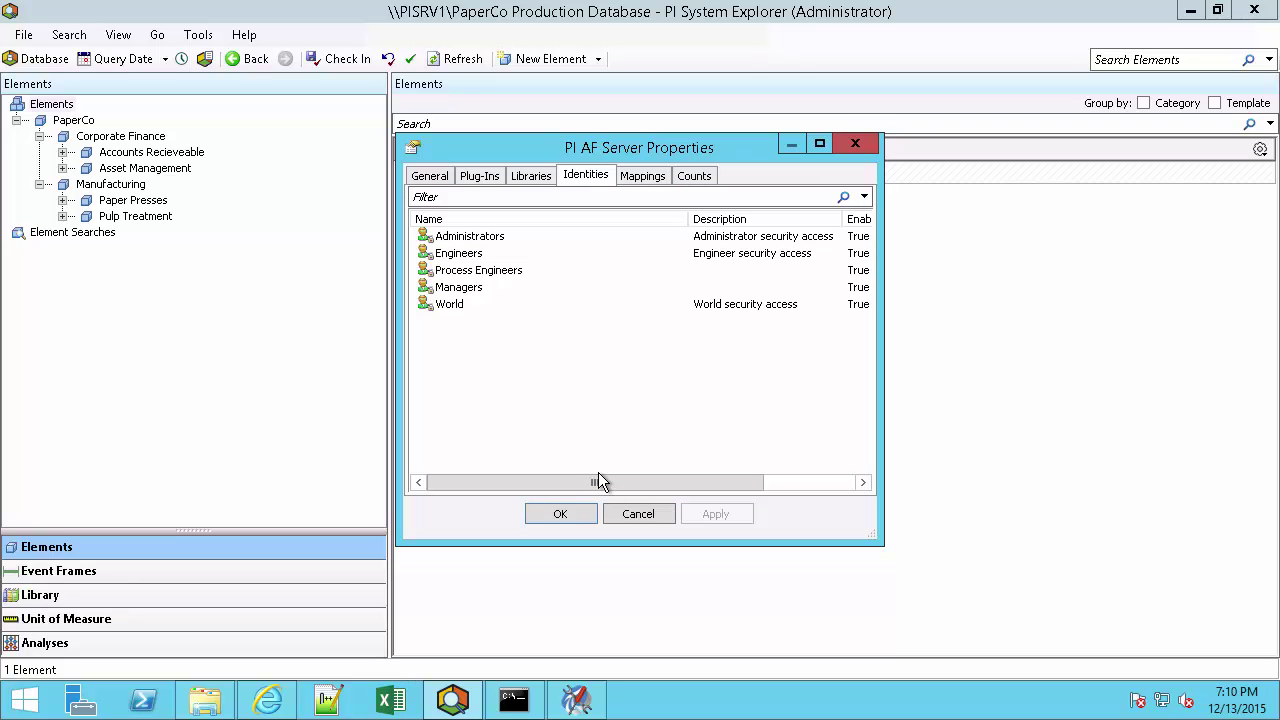
Close the PI AF Server Properties dialog.
click(581, 523)
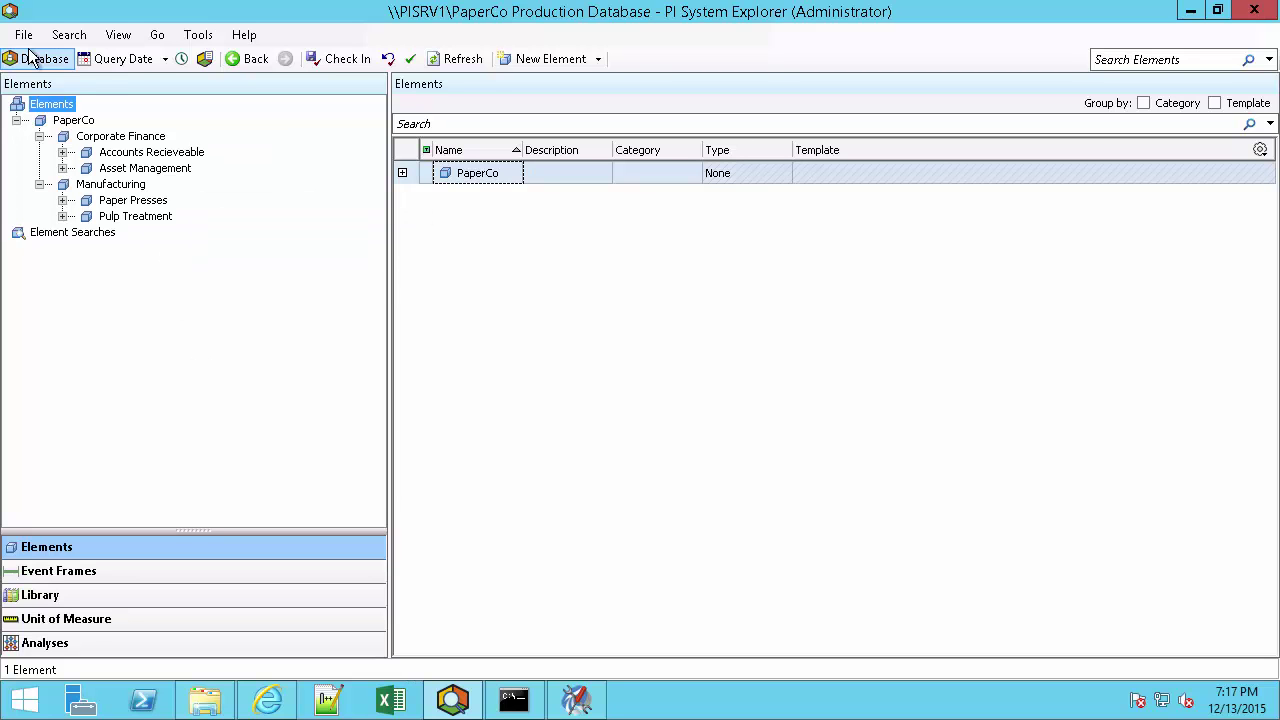
Open Security for PaperCo Production Database from the database list.
click(36, 59)
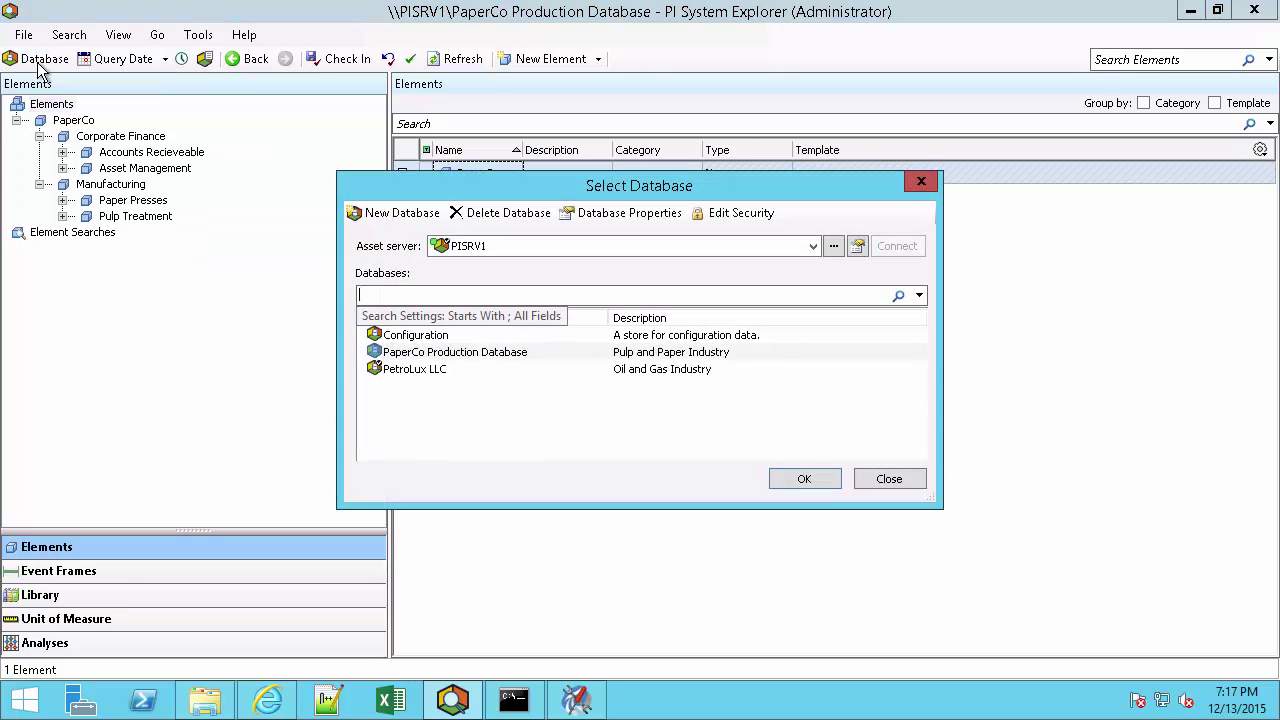
right_click(526, 357)
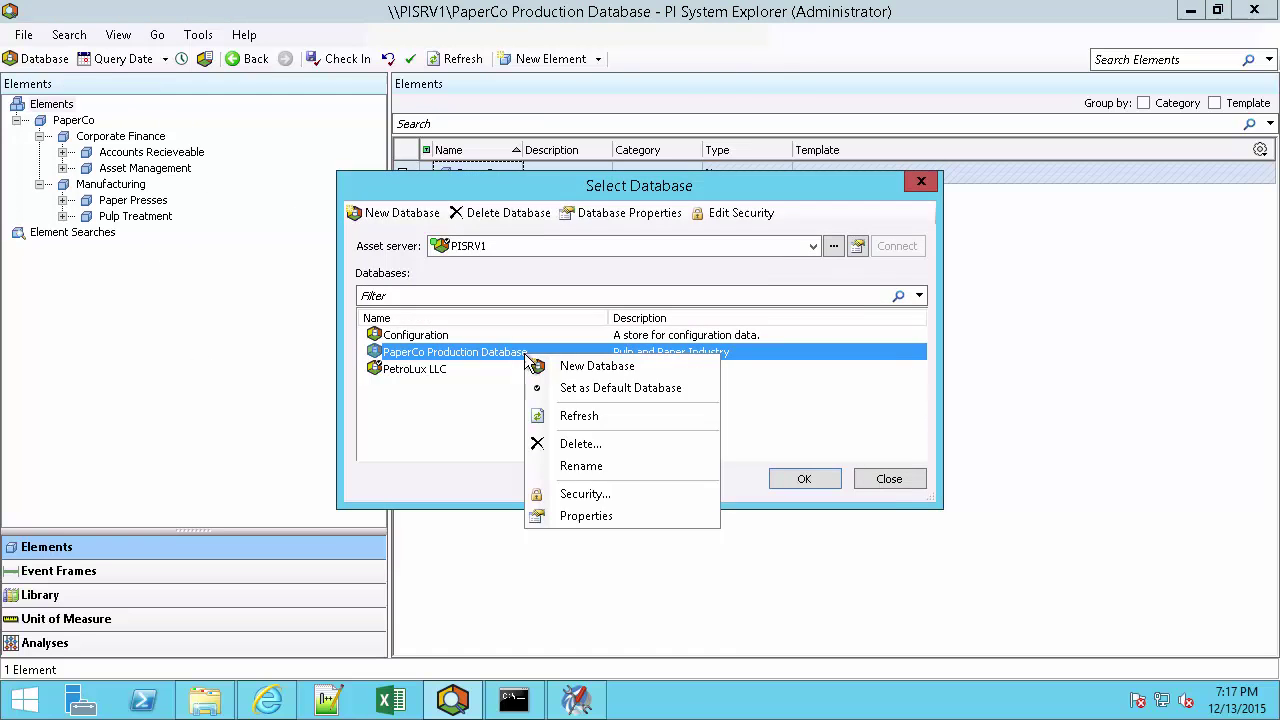
click(635, 498)
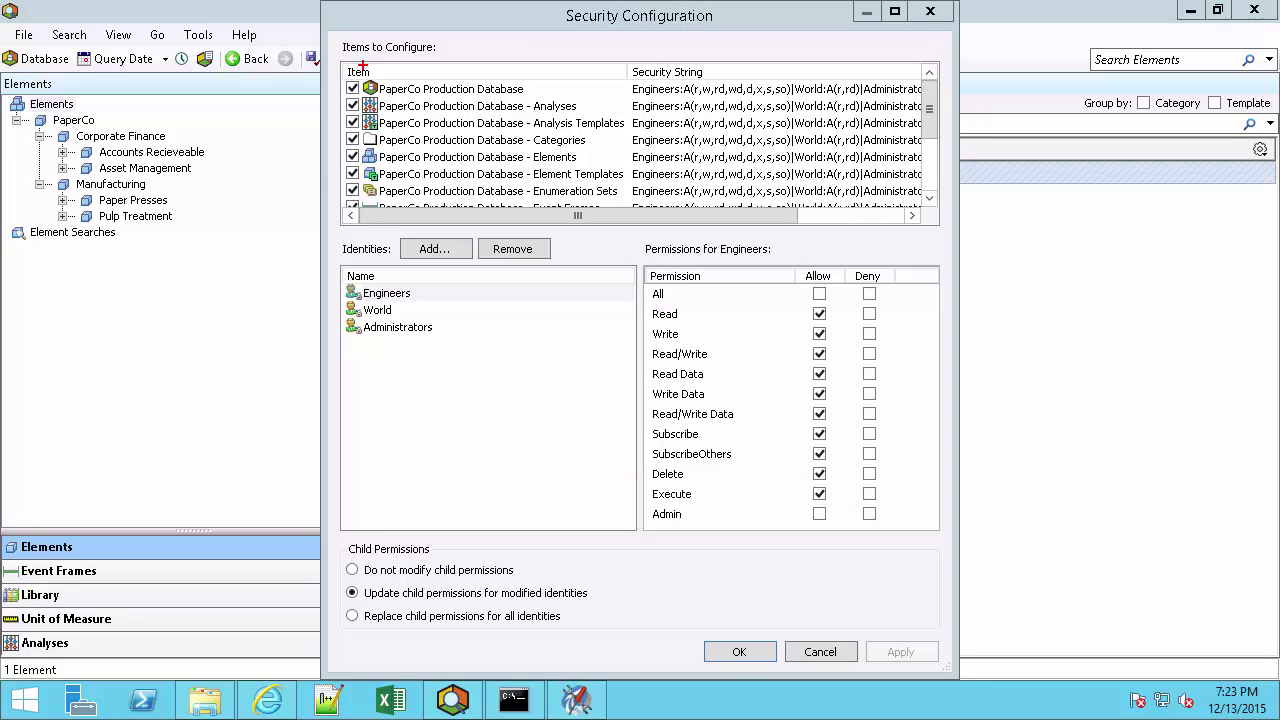
drag(334, 32, 382, 54)
mouse_move(339, 149)
mouse_down()
mouse_move(566, 174)
mouse_move(641, 168)
mouse_move(622, 158)
mouse_up()
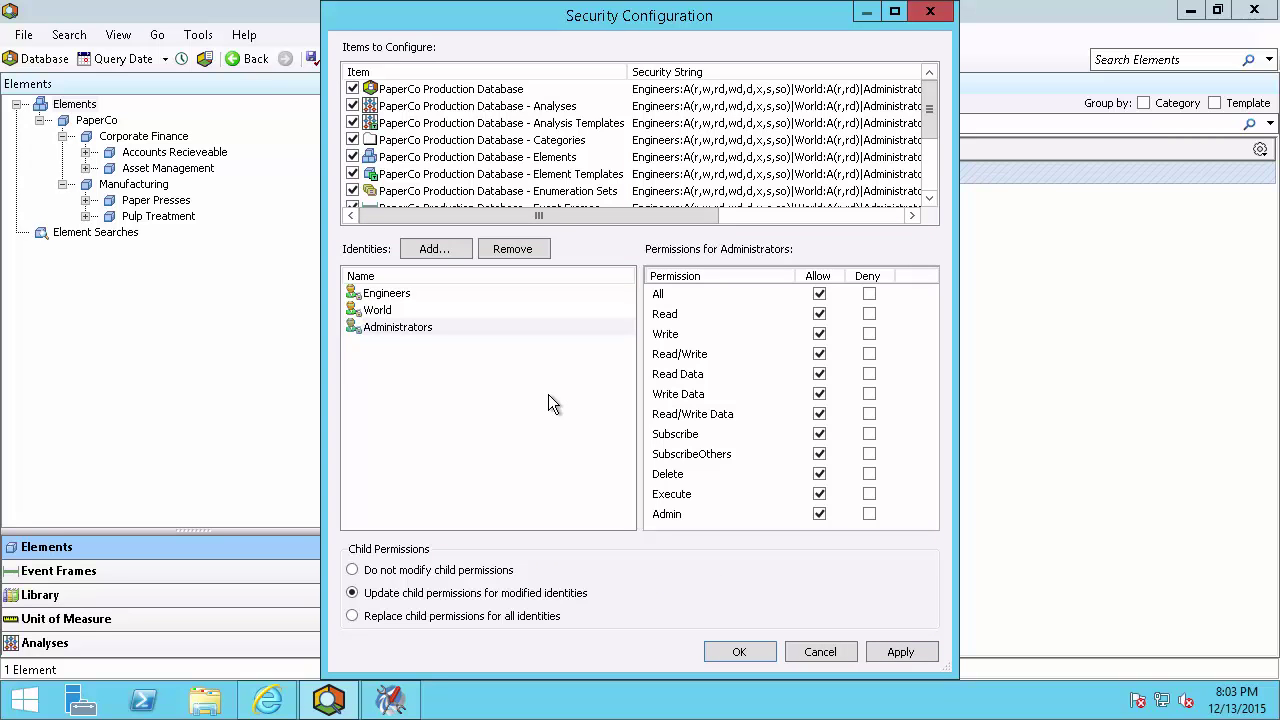
Add Process Engineers to the database security identities and select it to view its permissions.
click(439, 248)
click(412, 310)
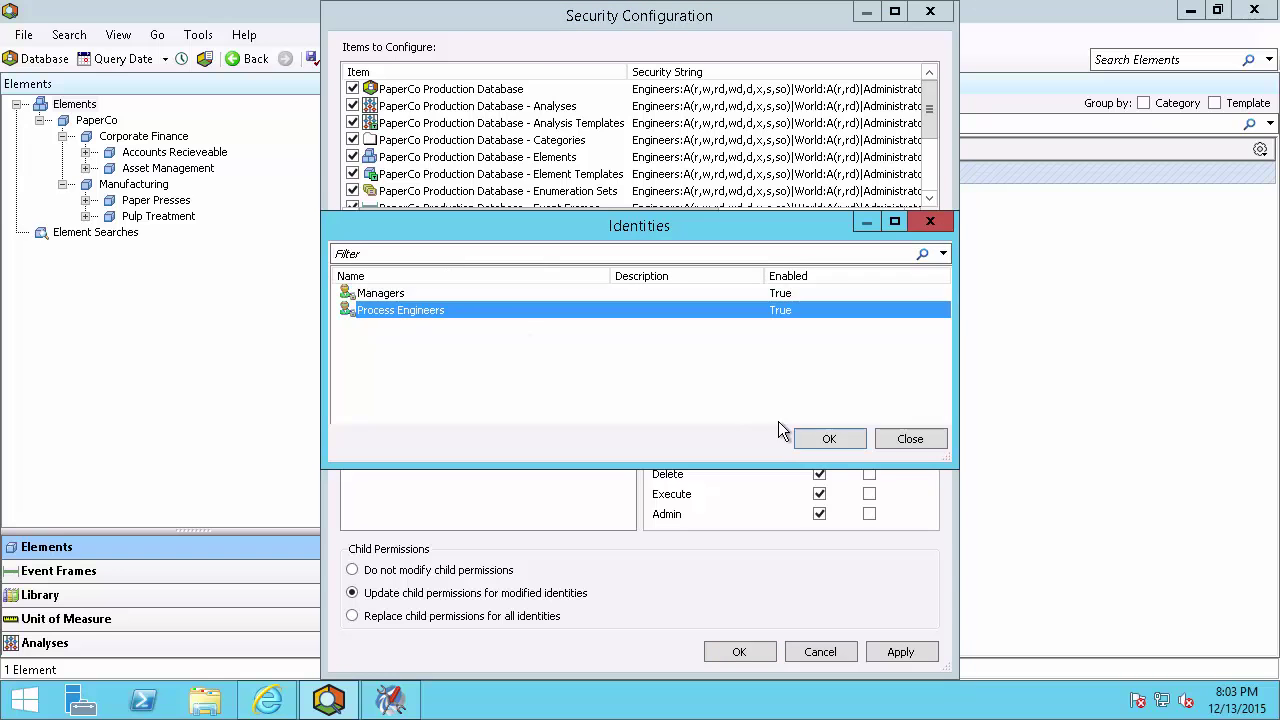
click(816, 434)
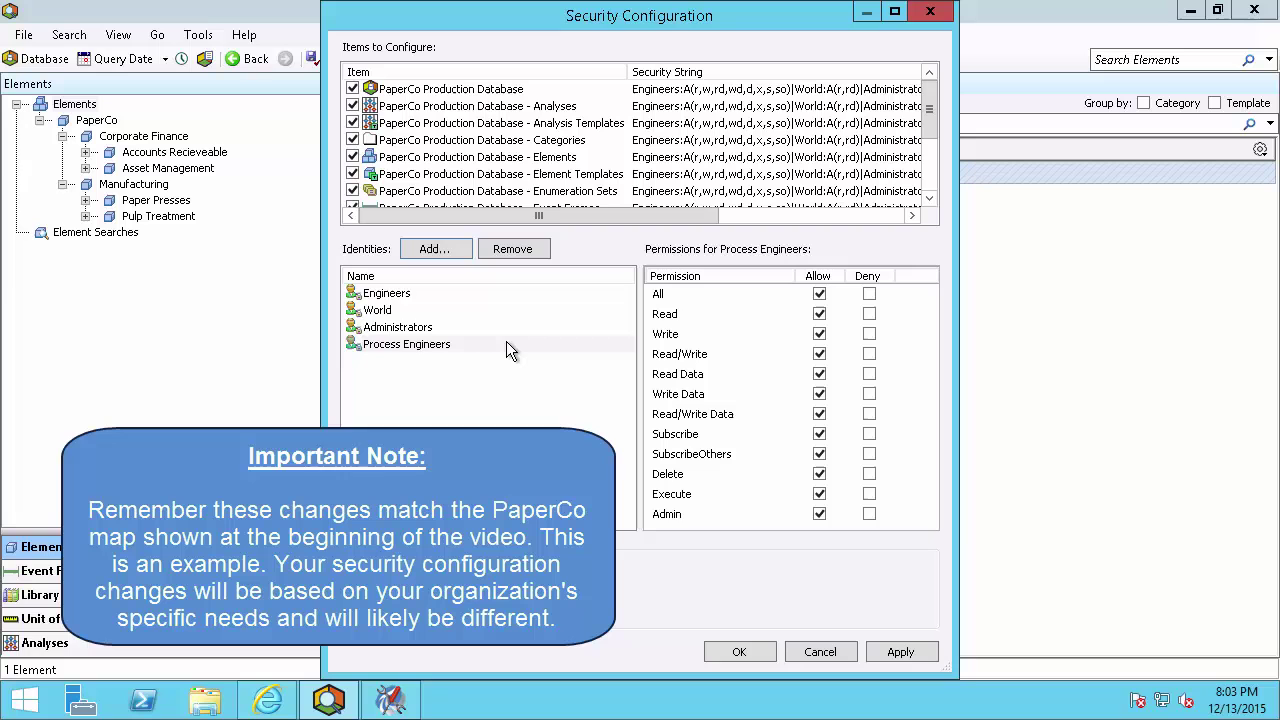
click(506, 343)
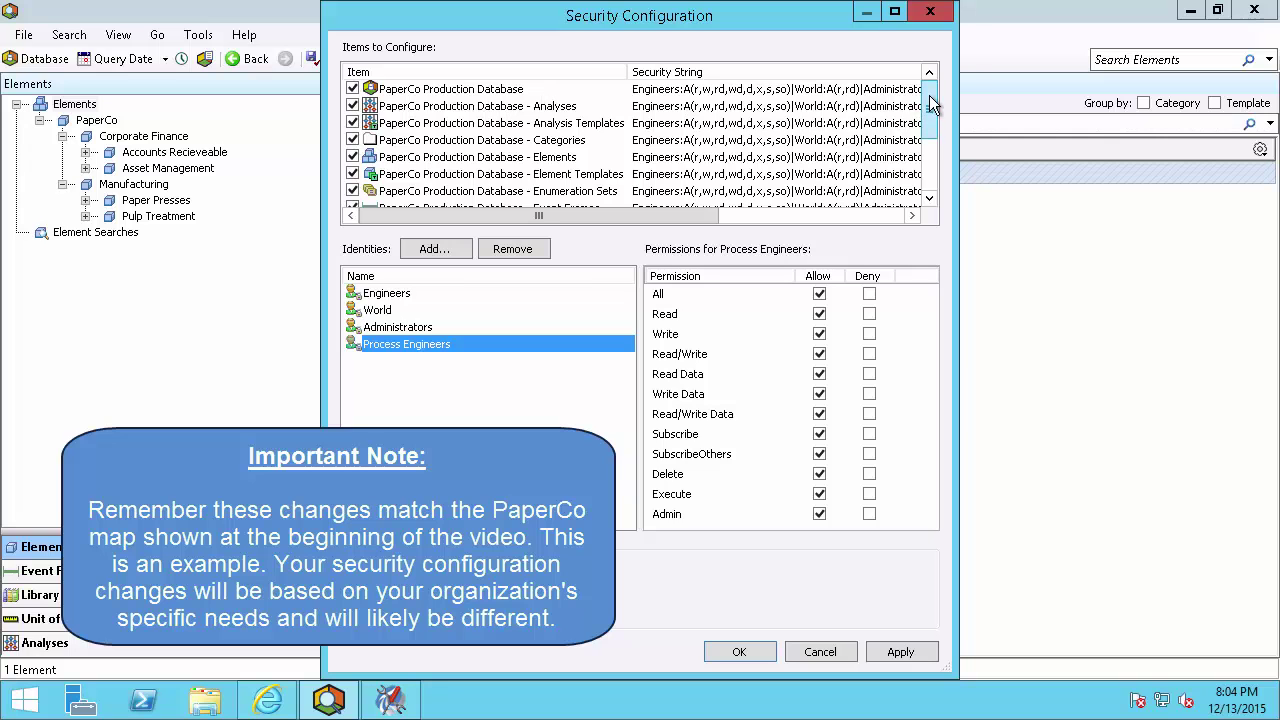
drag(931, 101, 930, 126)
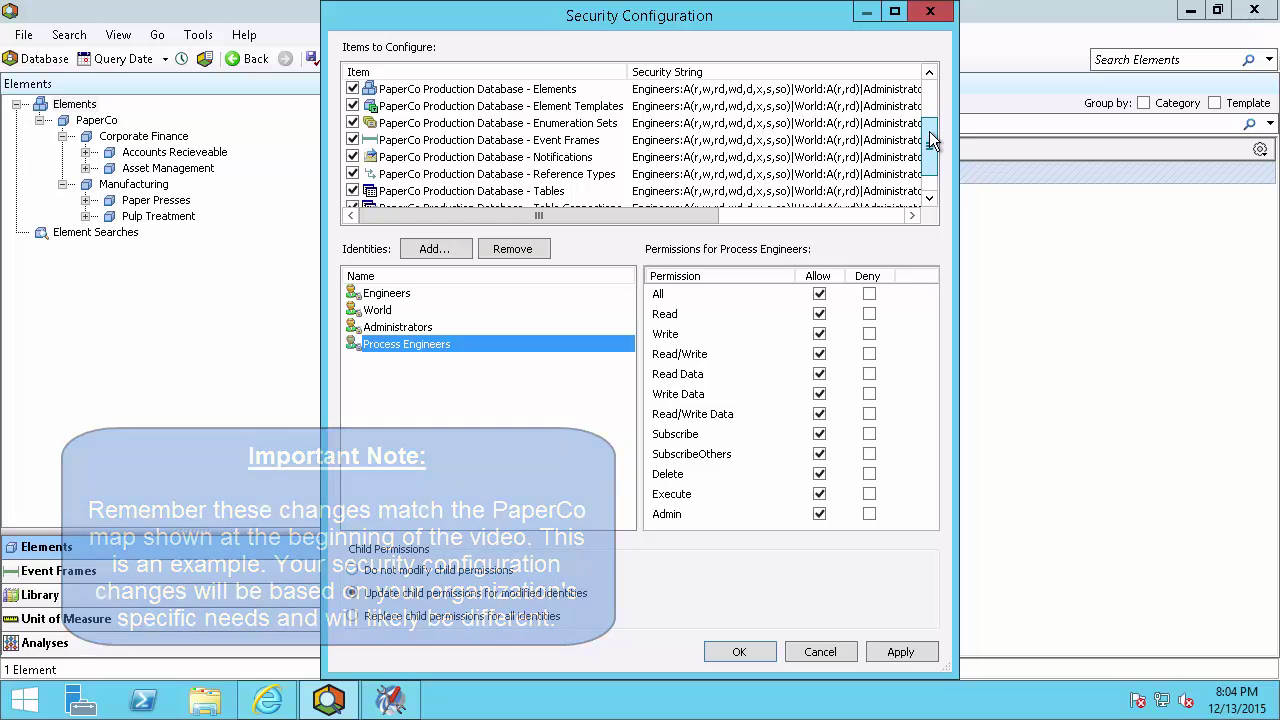
mouse_move(929, 124)
mouse_down()
mouse_move(931, 143)
mouse_move(933, 96)
mouse_up()
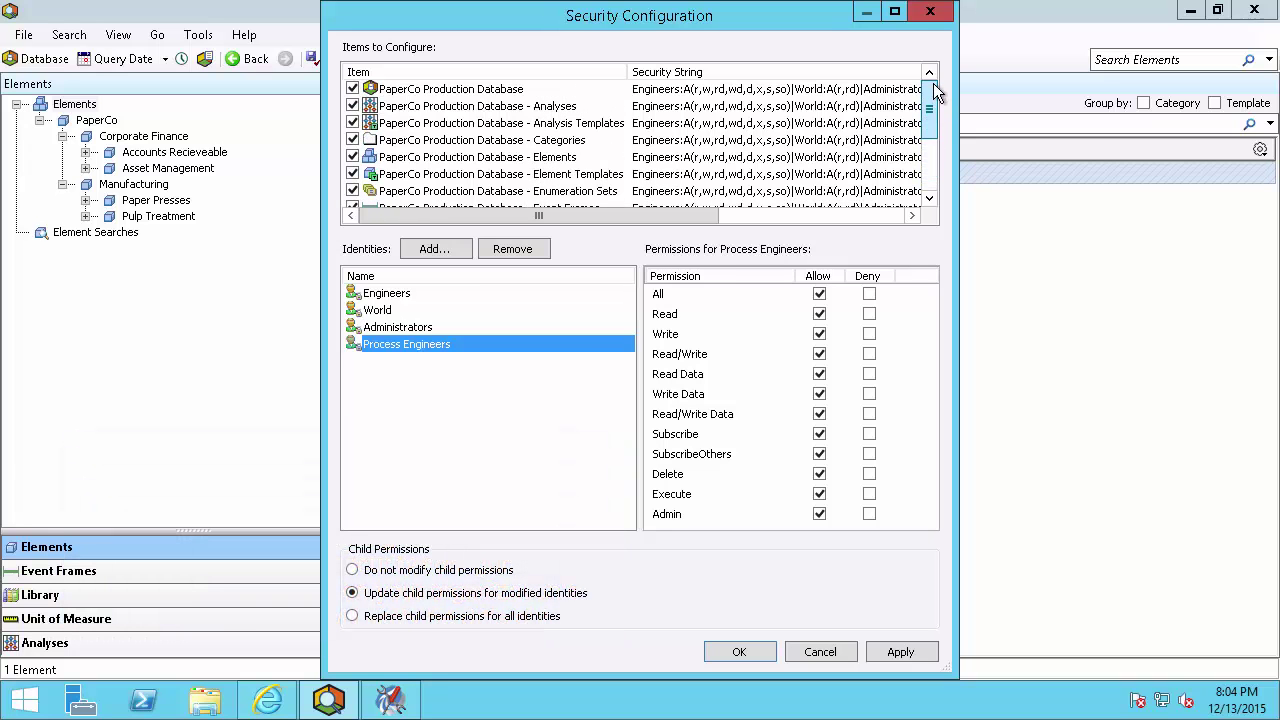
Exclude Categories, Enumeration Sets, Notifications, Reference Types and Tables from the change.
click(352, 140)
scroll(356, 145, down, 1)
click(352, 140)
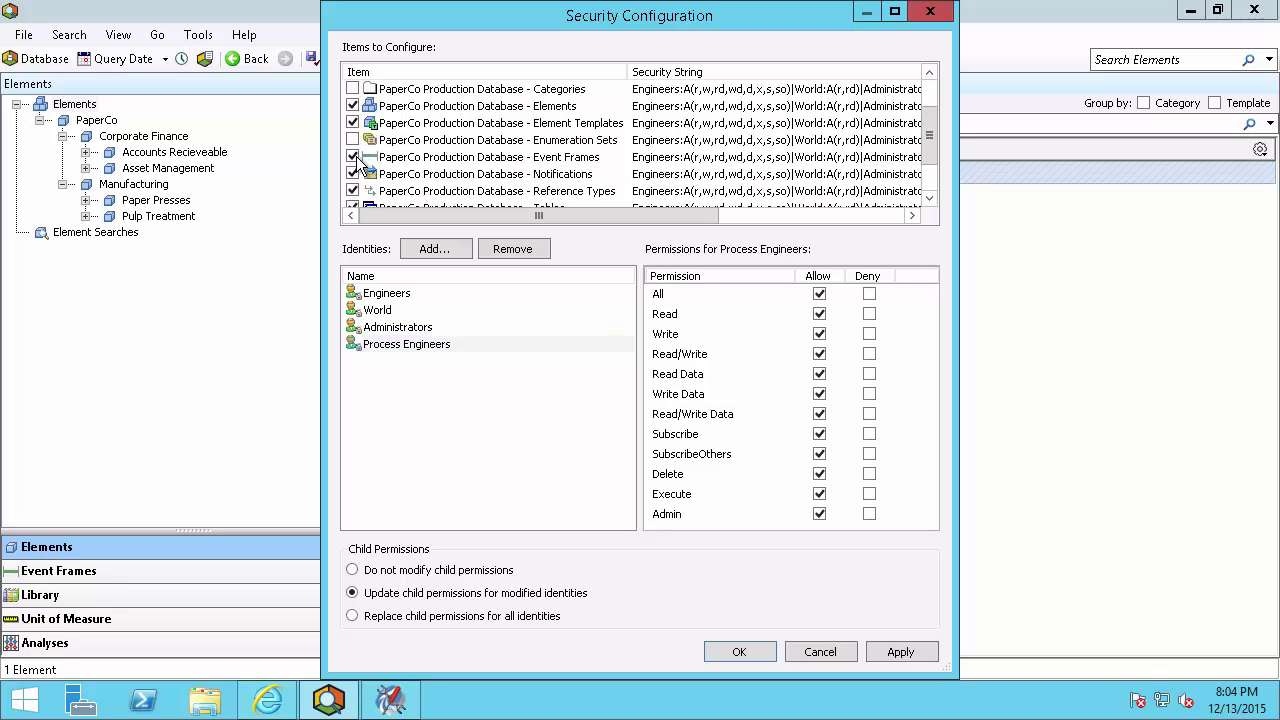
click(352, 174)
scroll(356, 170, down, 1)
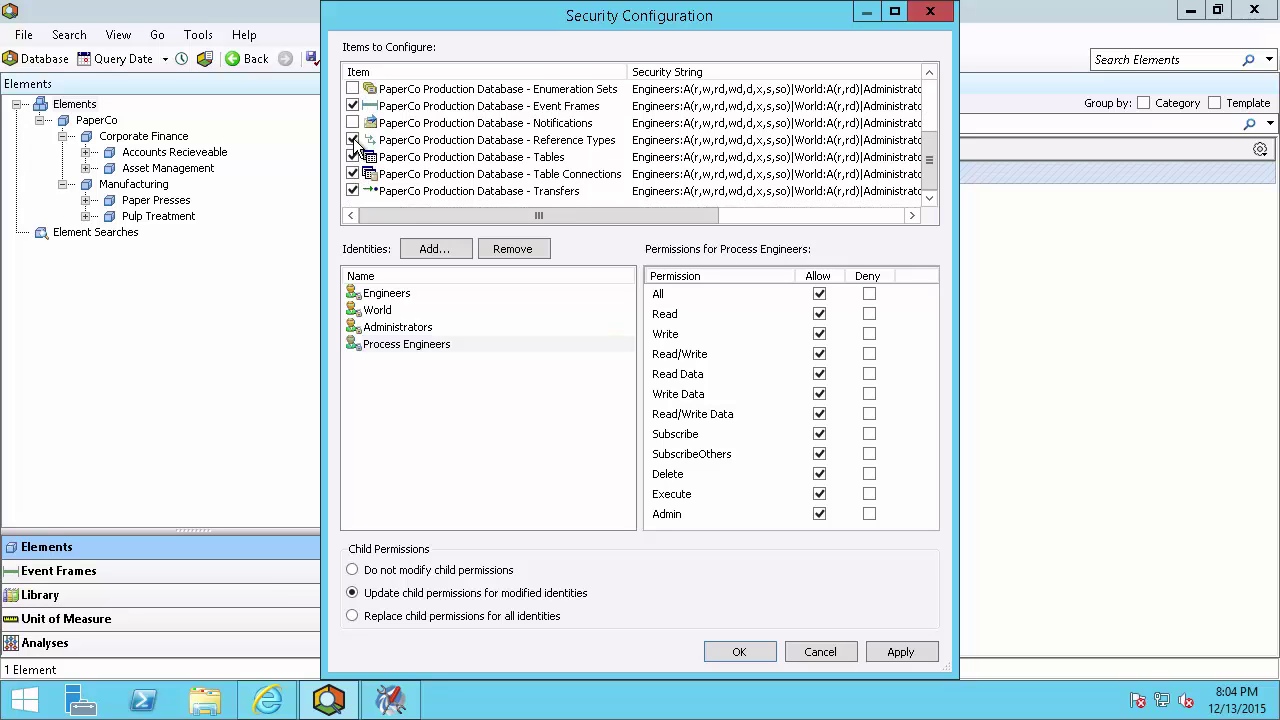
click(352, 140)
click(352, 174)
scroll(404, 190, up, 2)
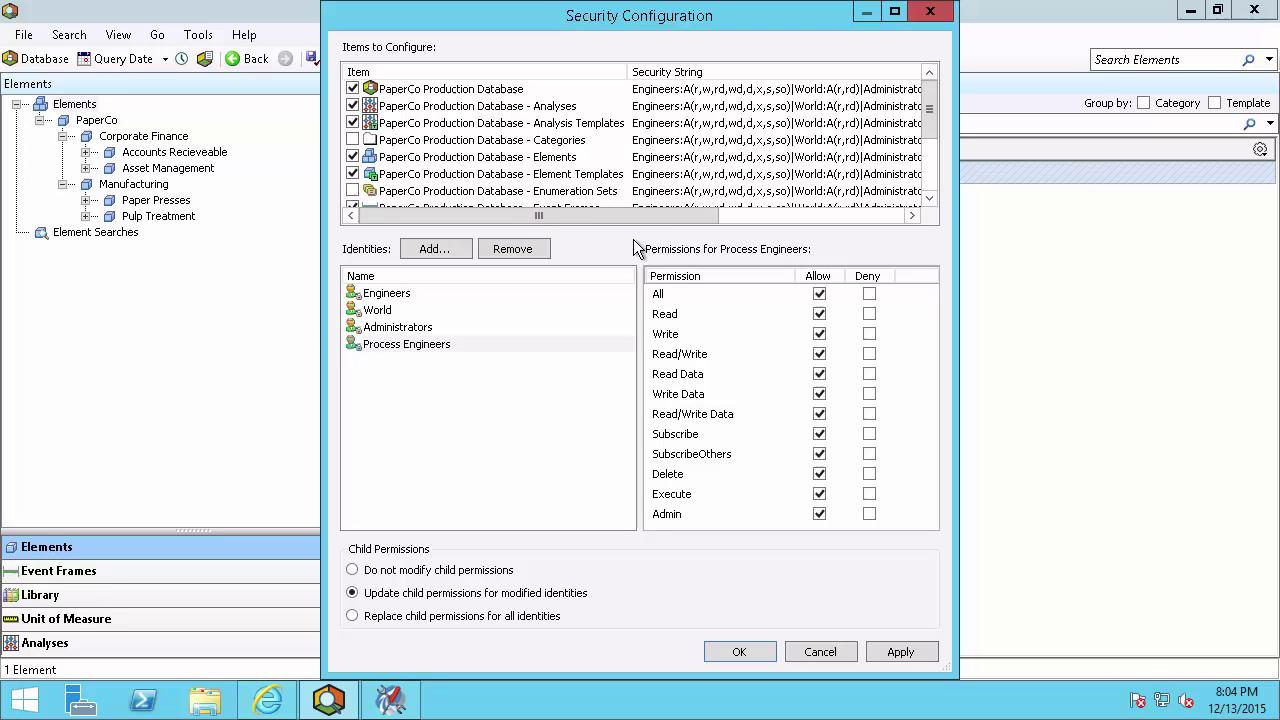
Remove Subscribe, Delete, Execute and Admin rights from Process Engineers.
click(820, 434)
click(819, 474)
click(819, 514)
Switch to Internet Explorer and scroll the PI AF access rights page to the top.
click(271, 706)
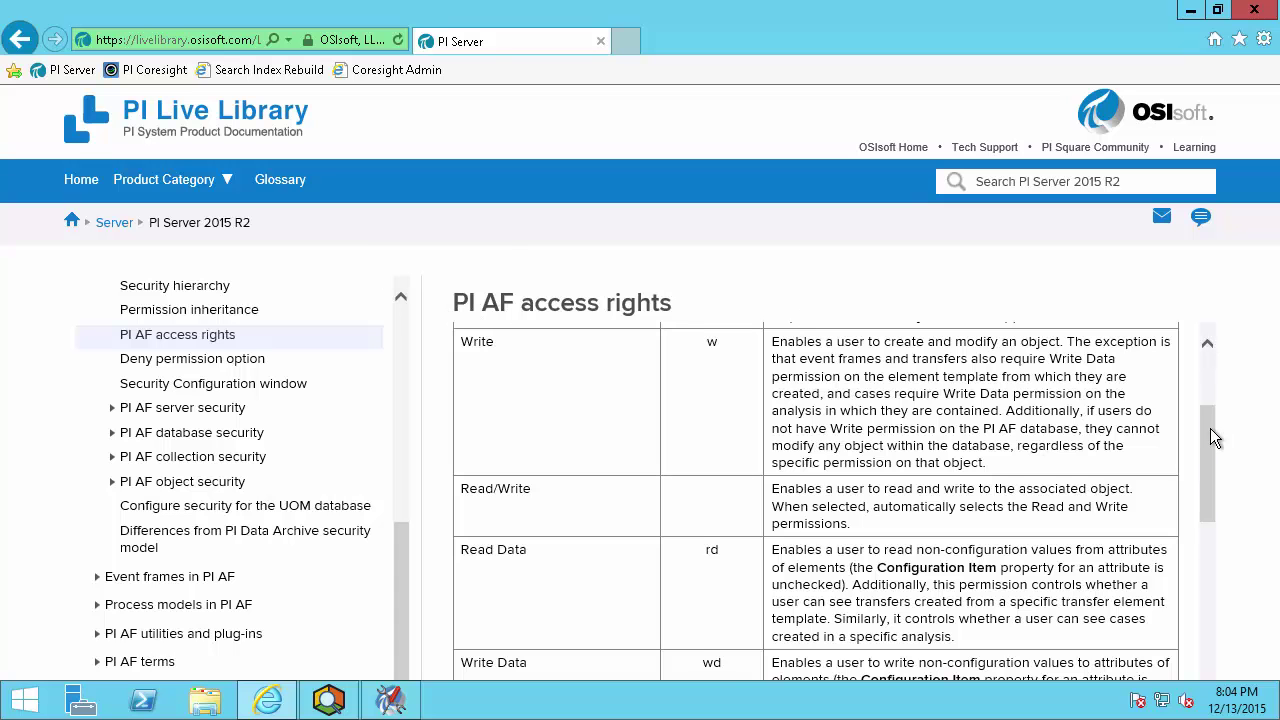
drag(1210, 428, 1207, 371)
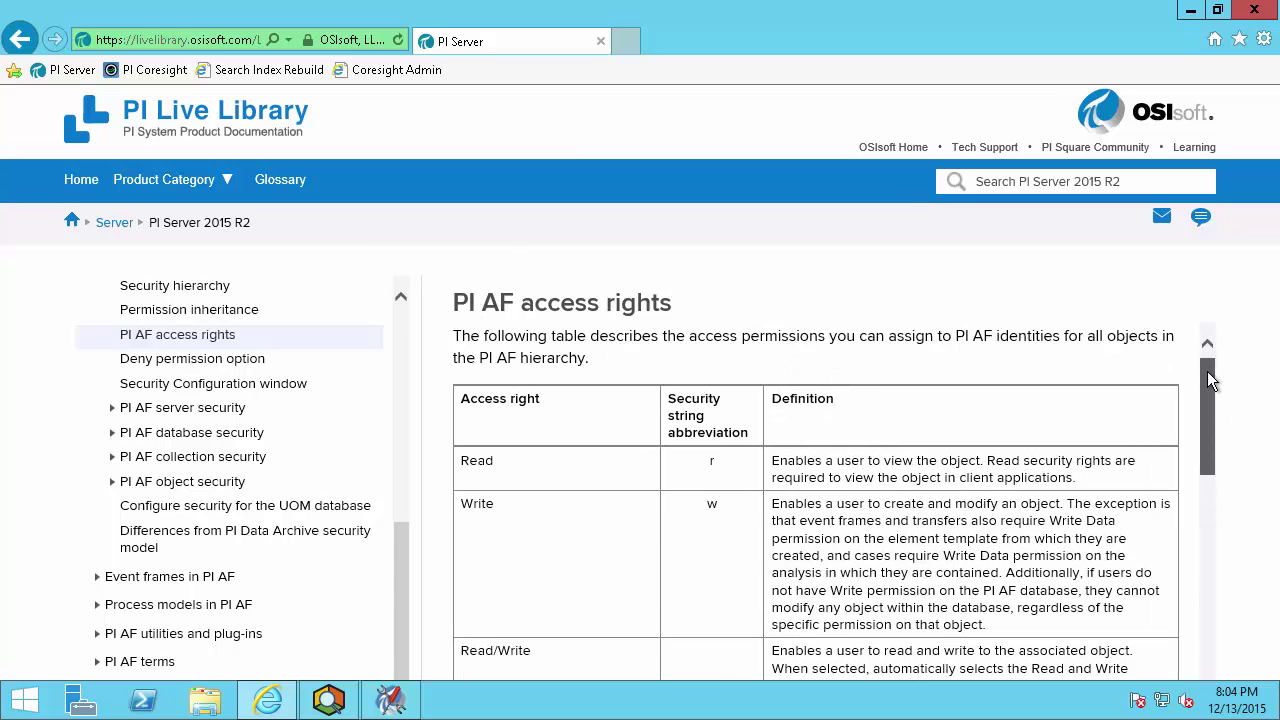
Apply the Process Engineers permissions and add Managers to the database security.
click(329, 699)
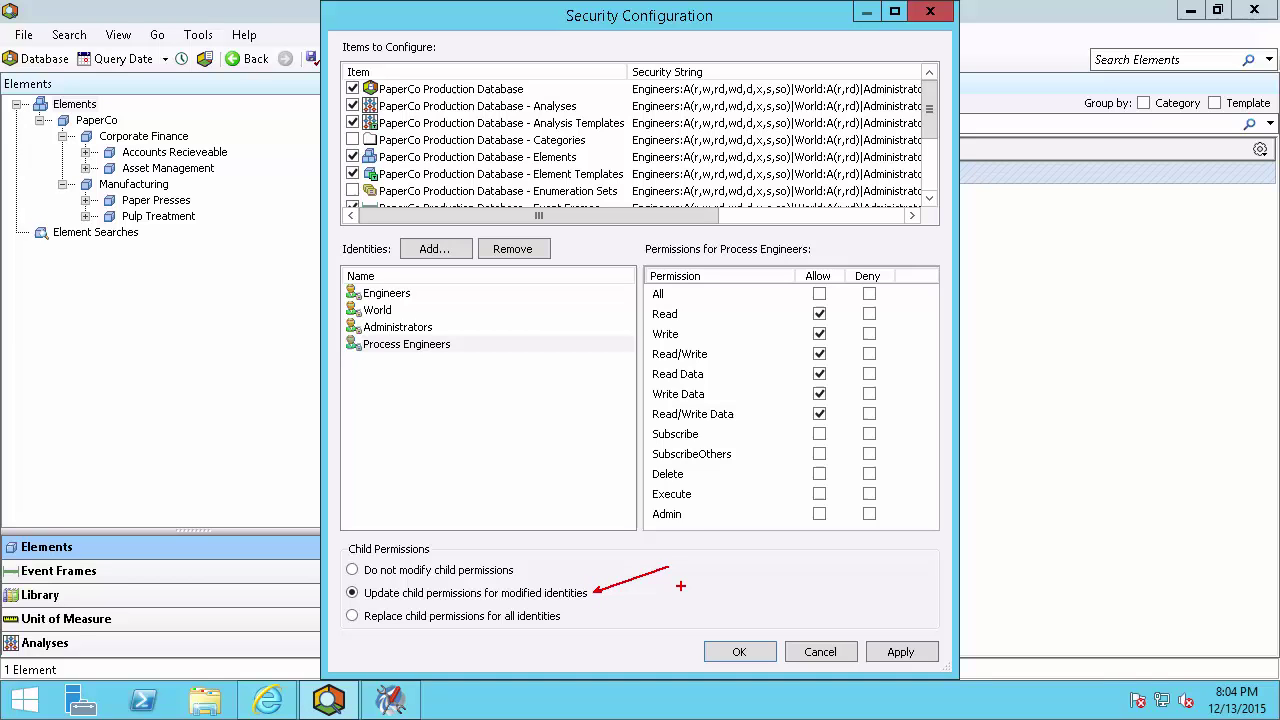
click(899, 653)
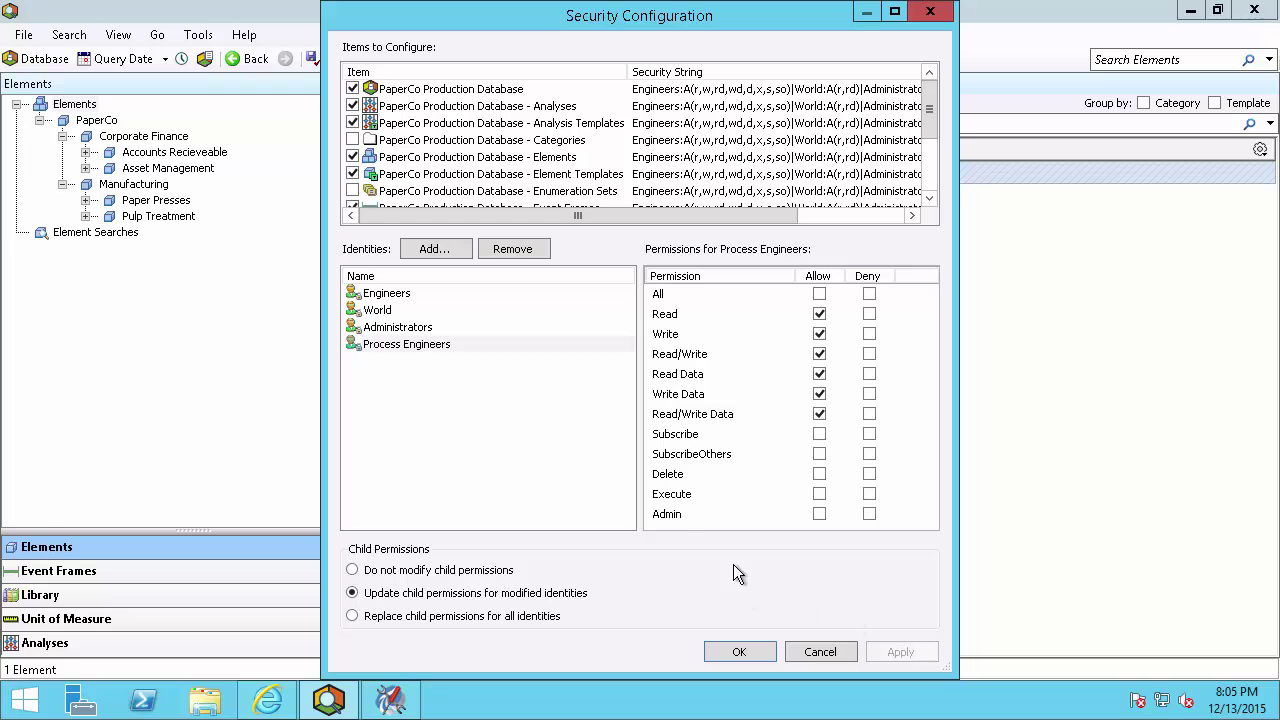
click(459, 250)
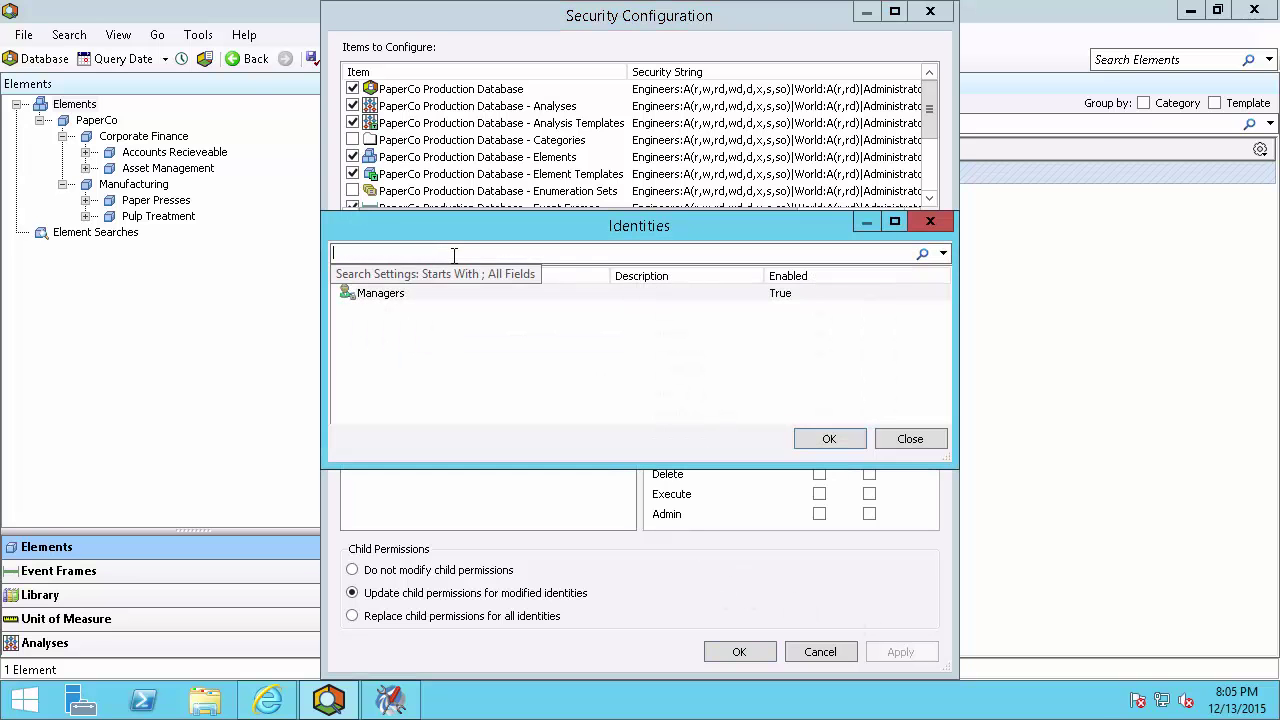
click(399, 292)
click(829, 438)
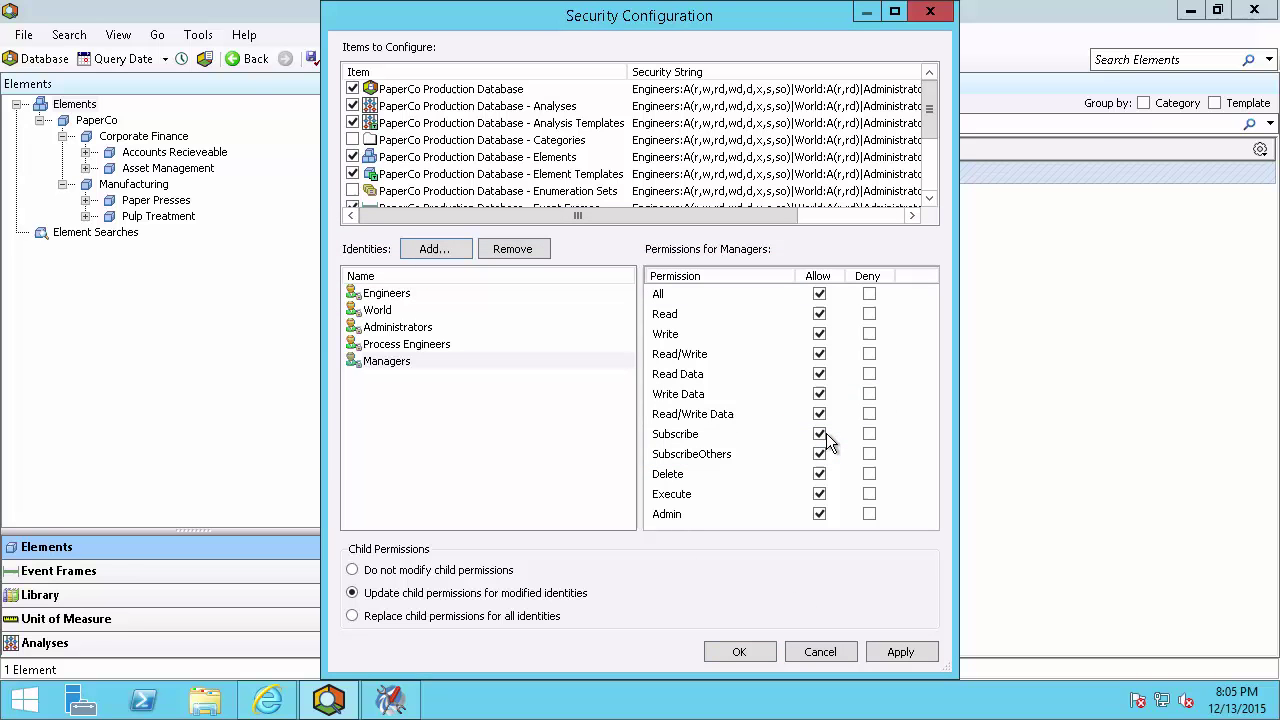
Limit Managers to Read and Read Data only, apply, and close.
click(819, 294)
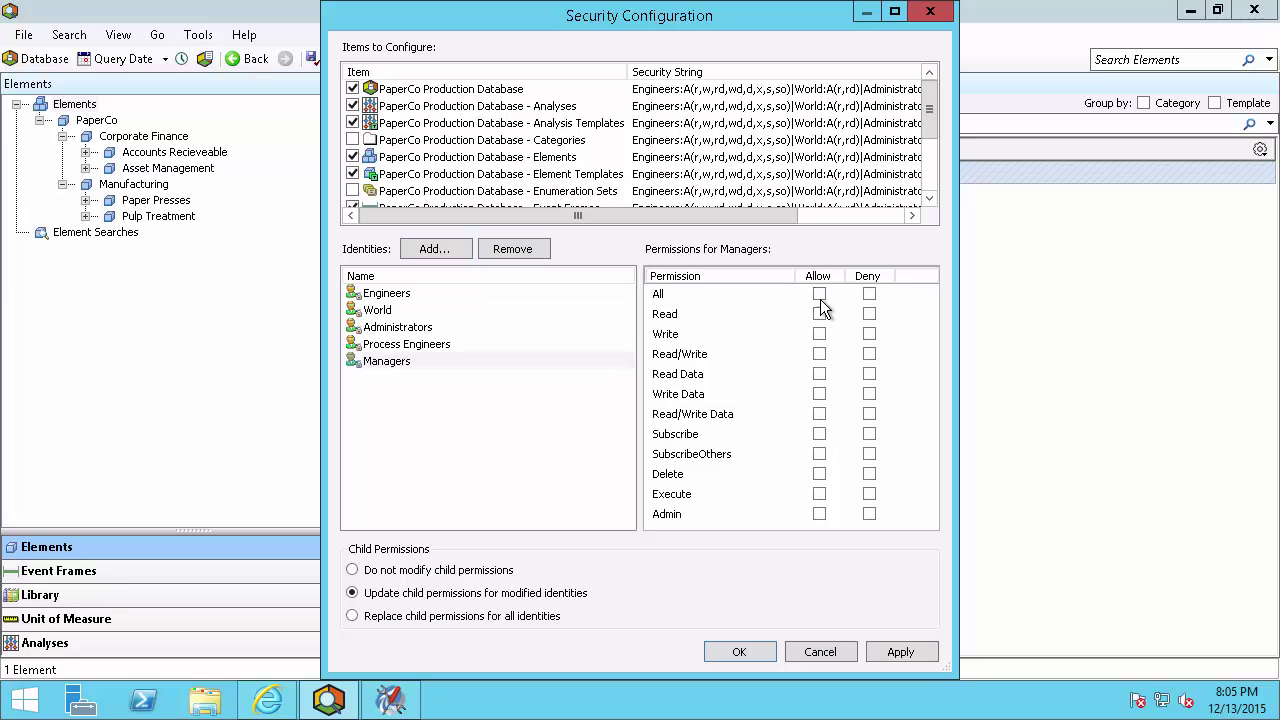
click(819, 314)
click(819, 374)
click(893, 646)
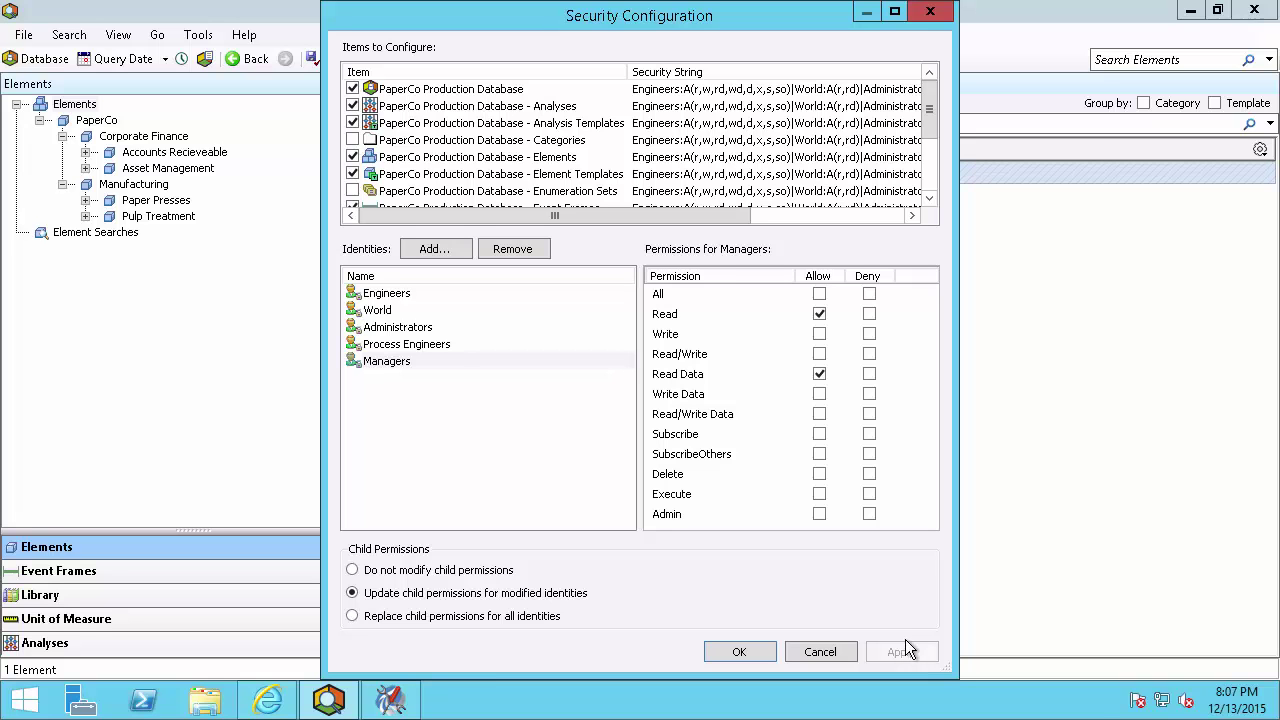
click(752, 650)
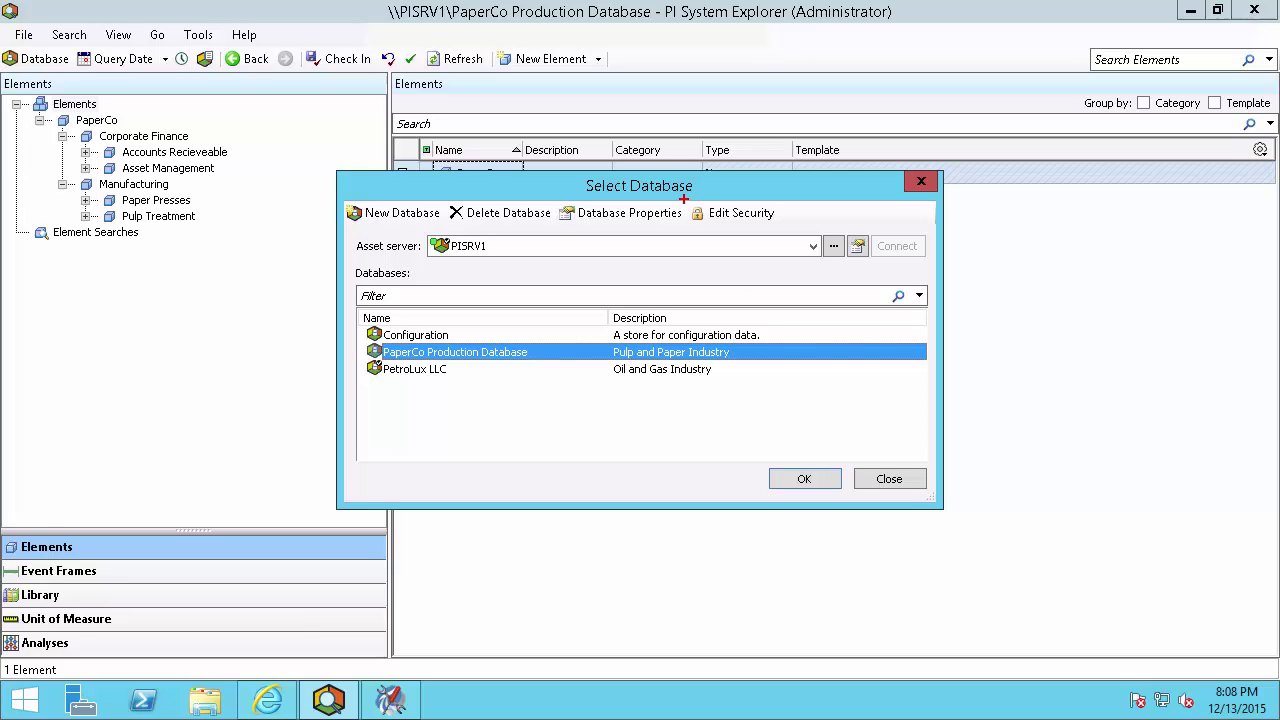
Confirm the PaperCo Production Database selection to return to the Elements view.
drag(684, 199, 782, 222)
click(806, 480)
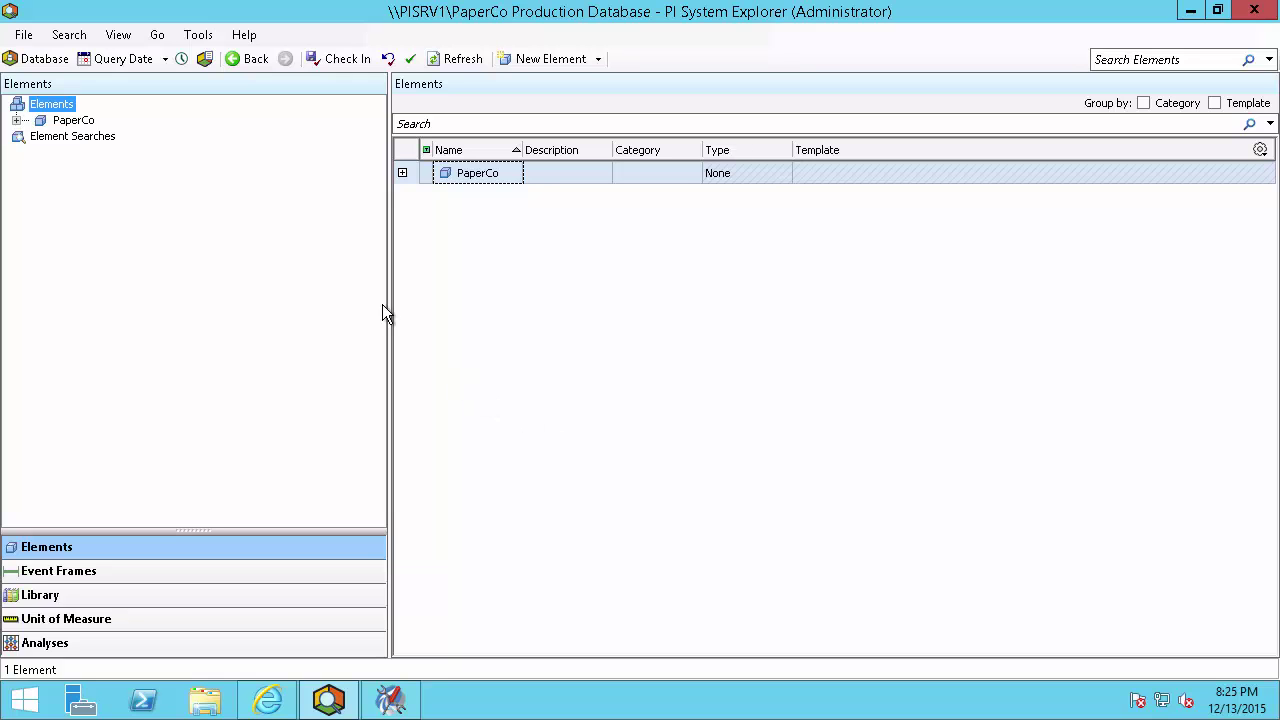
Open the Security settings for Corporate Finance under PaperCo.
click(16, 120)
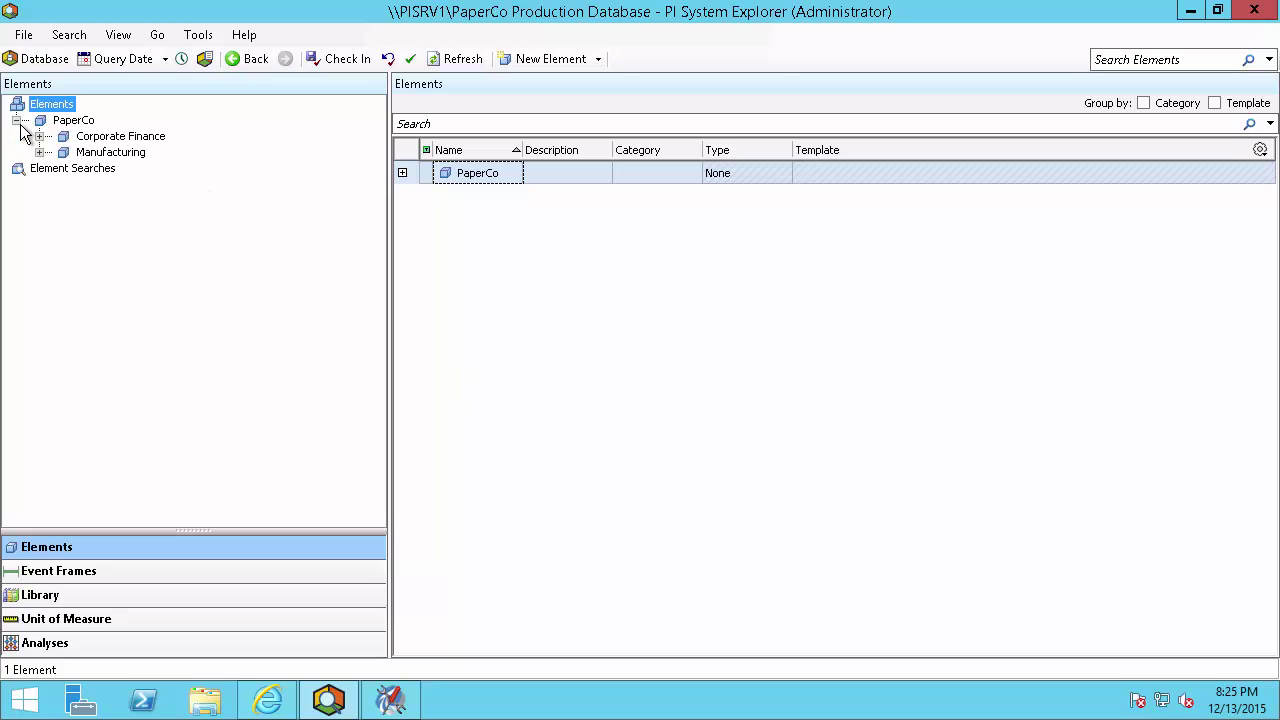
right_click(163, 136)
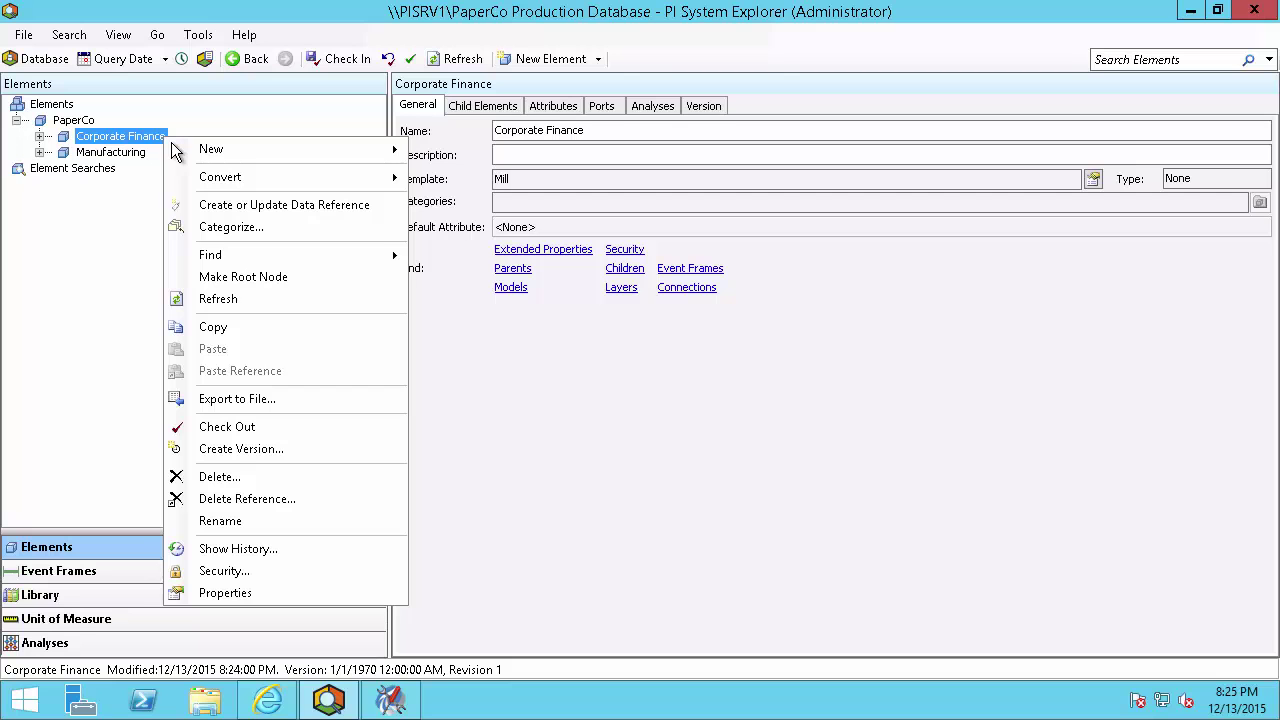
click(230, 574)
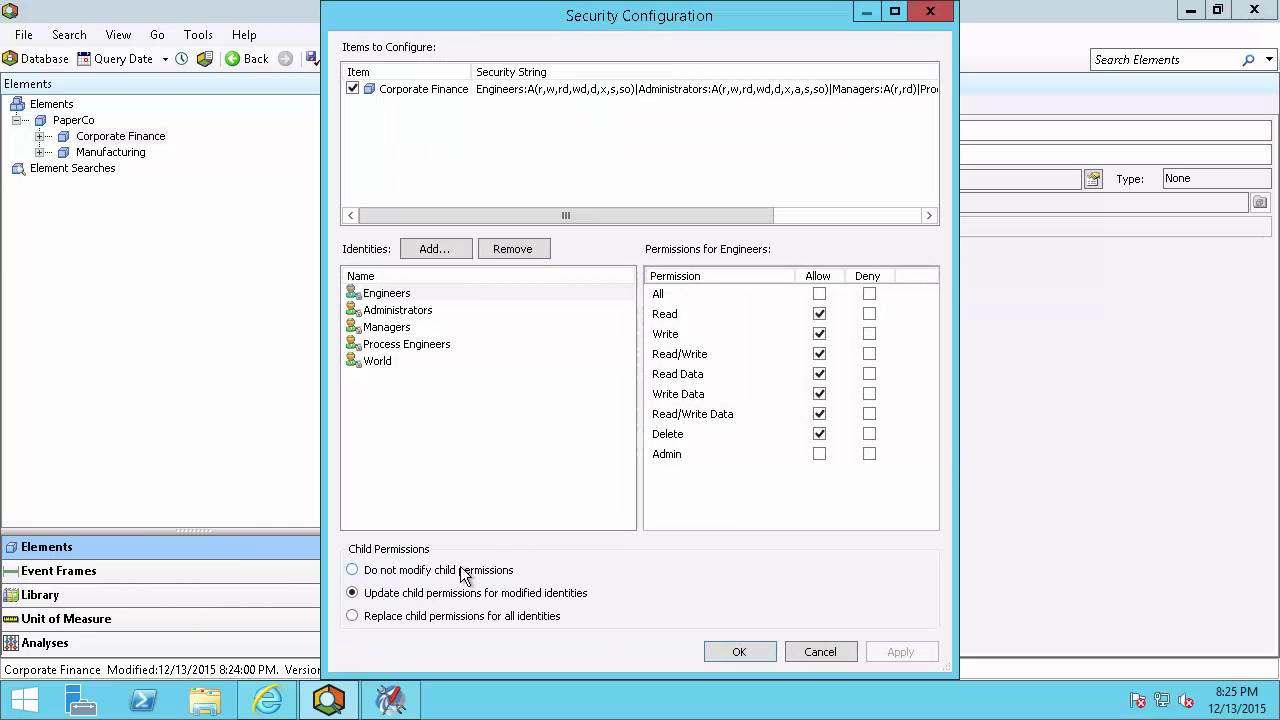
click(574, 463)
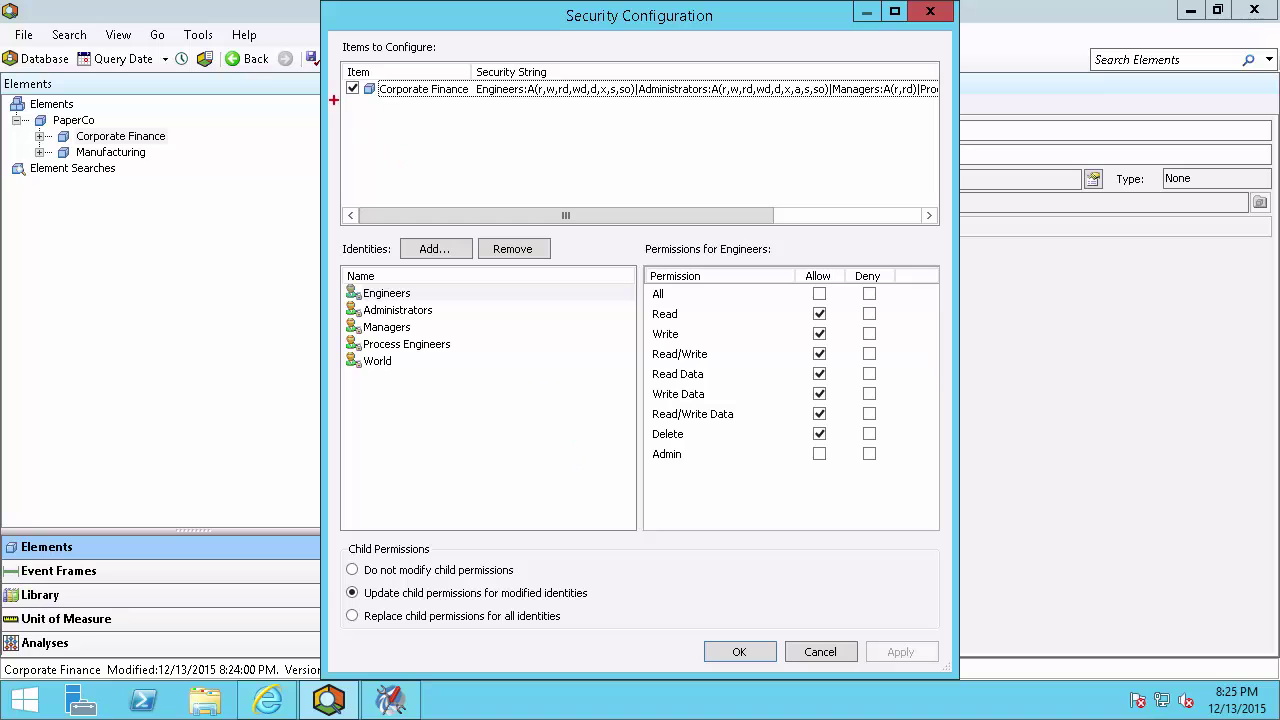
drag(334, 71, 489, 104)
drag(603, 591, 650, 561)
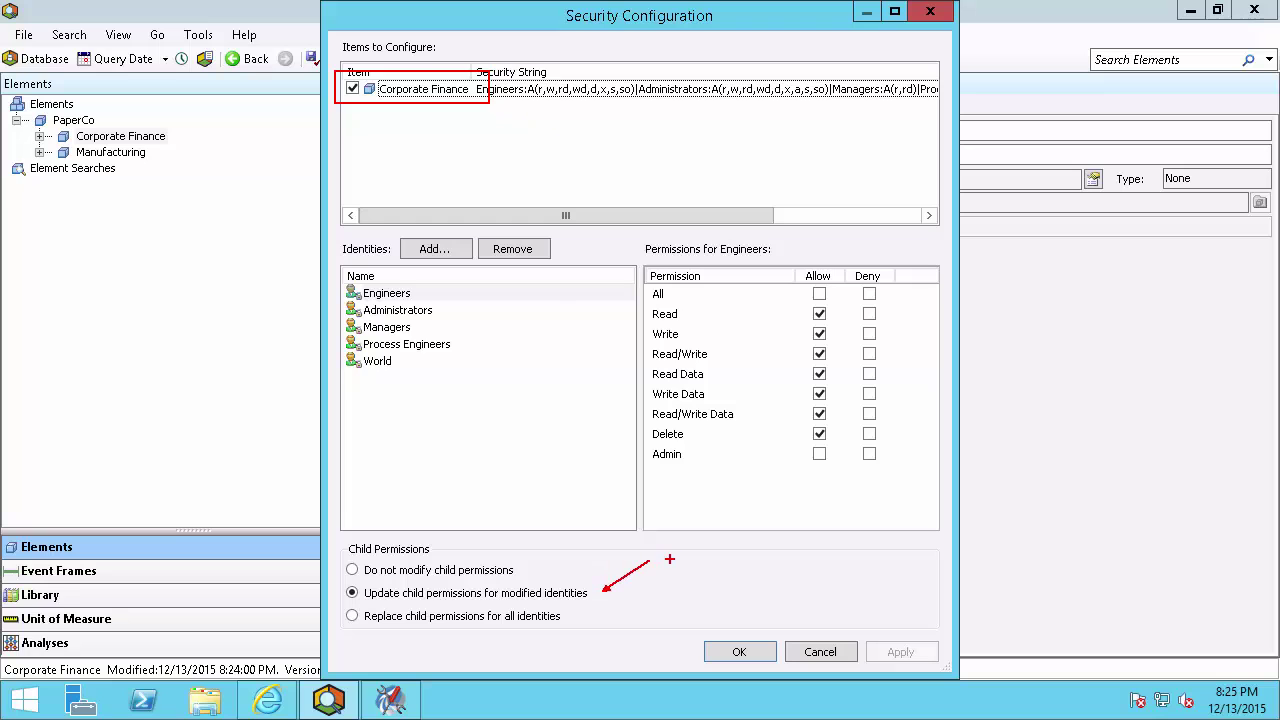
key(Escape)
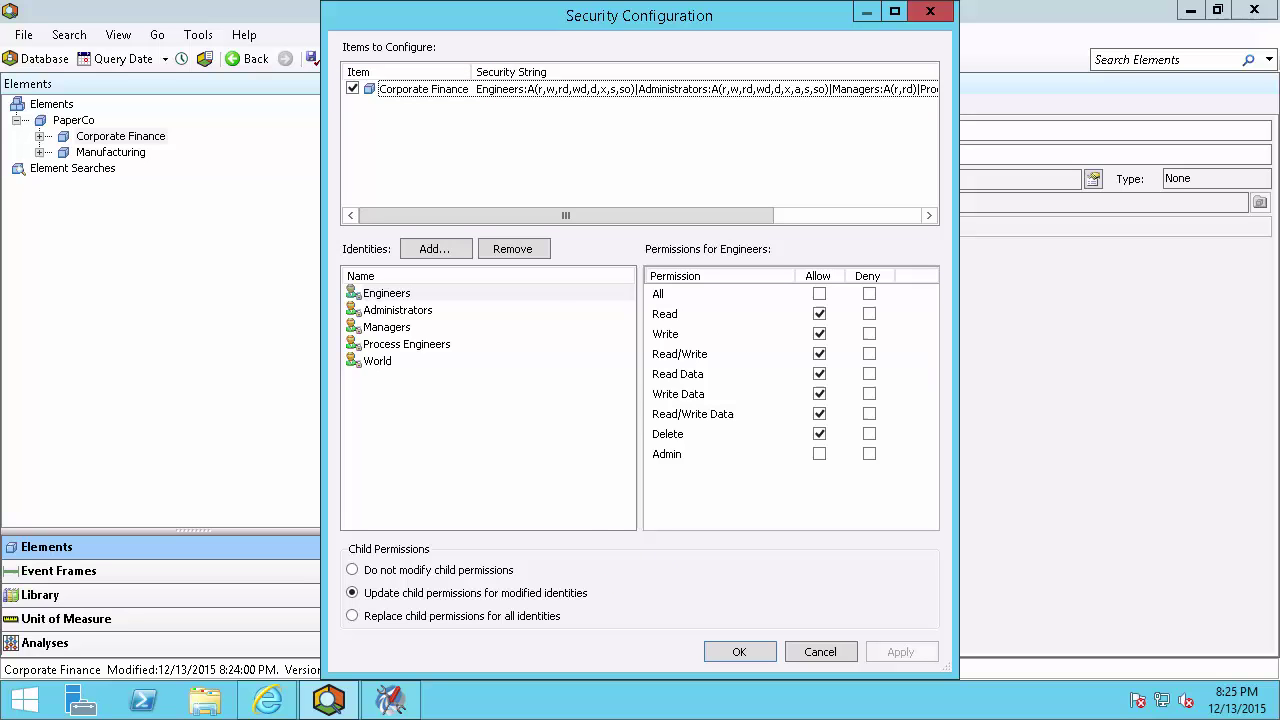
Remove World and Process Engineers, keep updating child permissions, and apply the change.
click(390, 363)
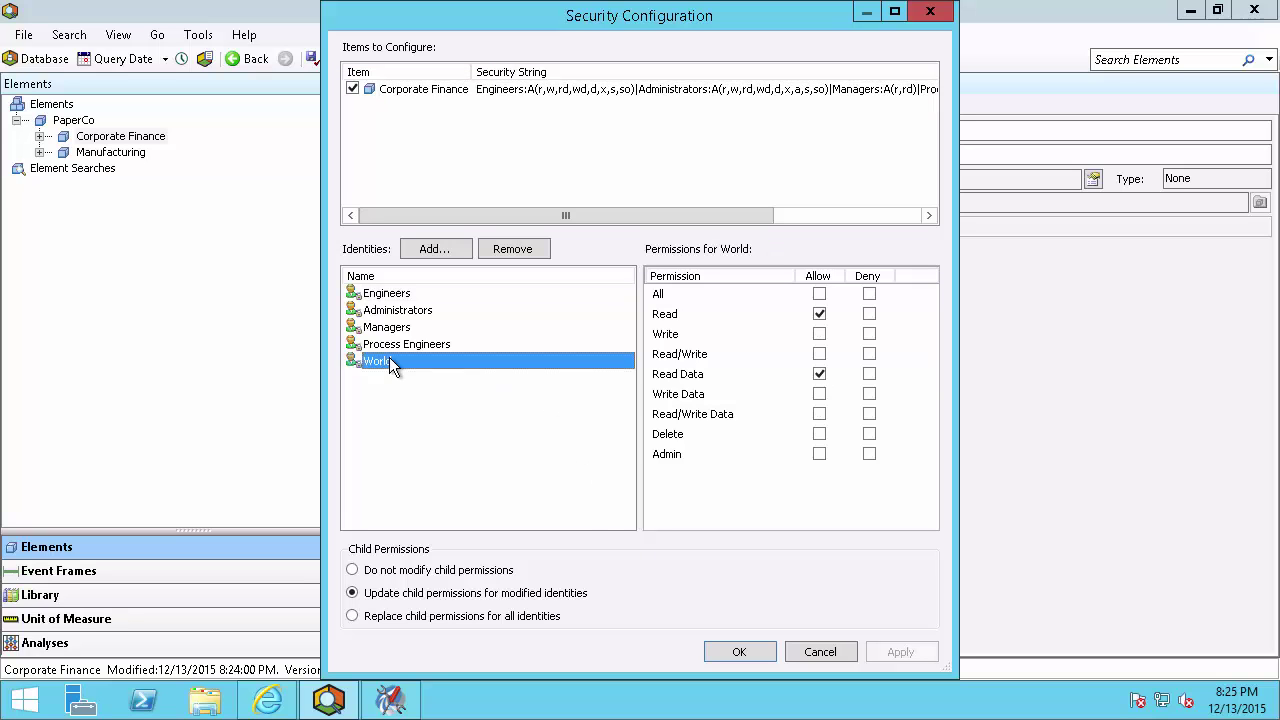
click(499, 251)
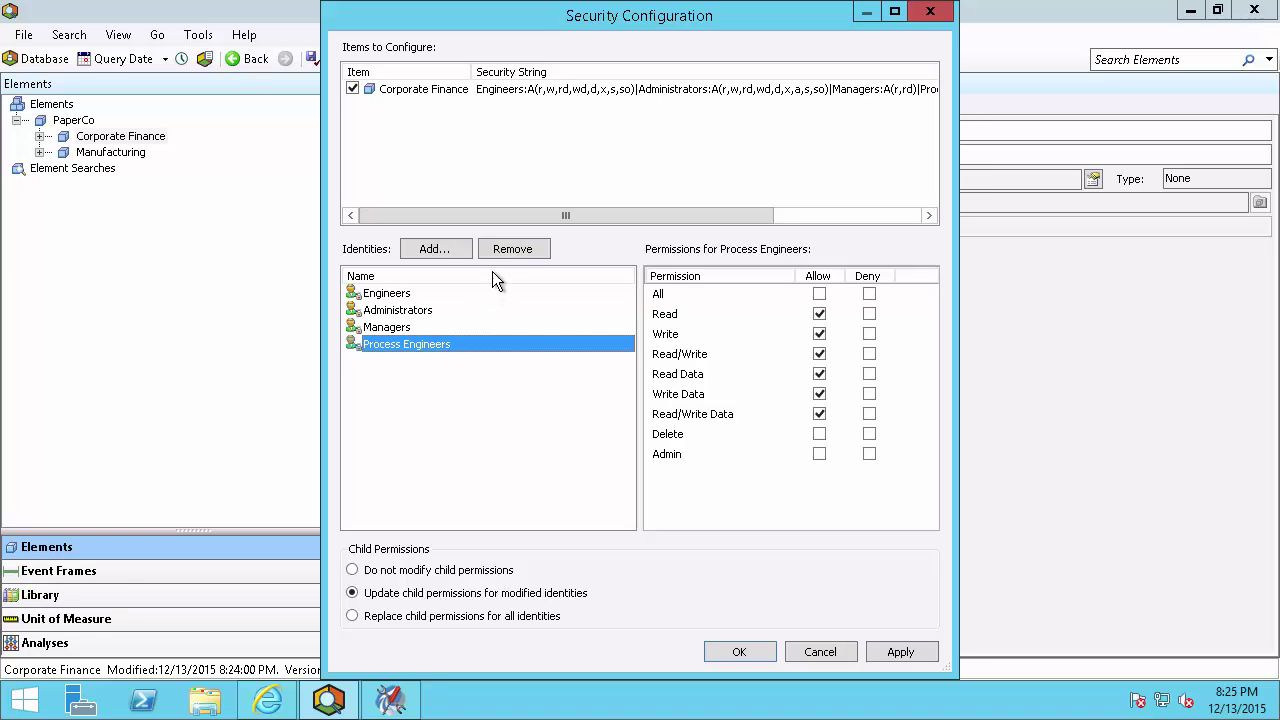
click(503, 251)
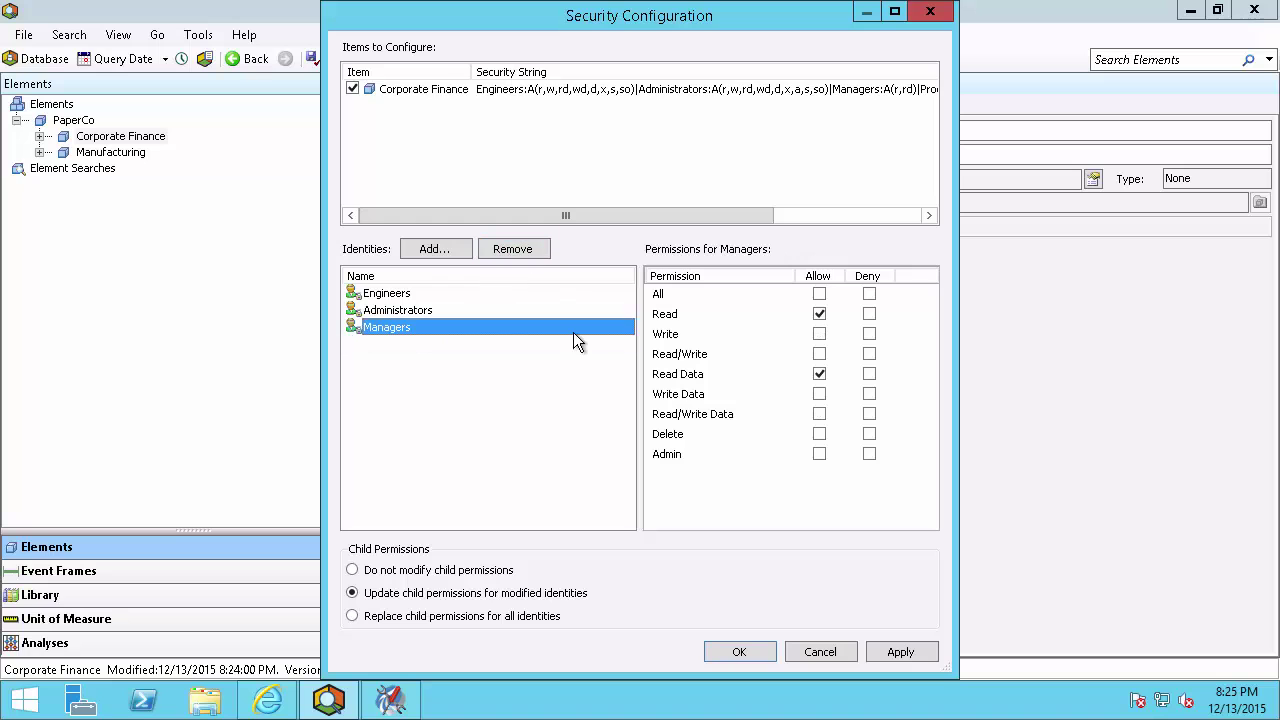
click(425, 596)
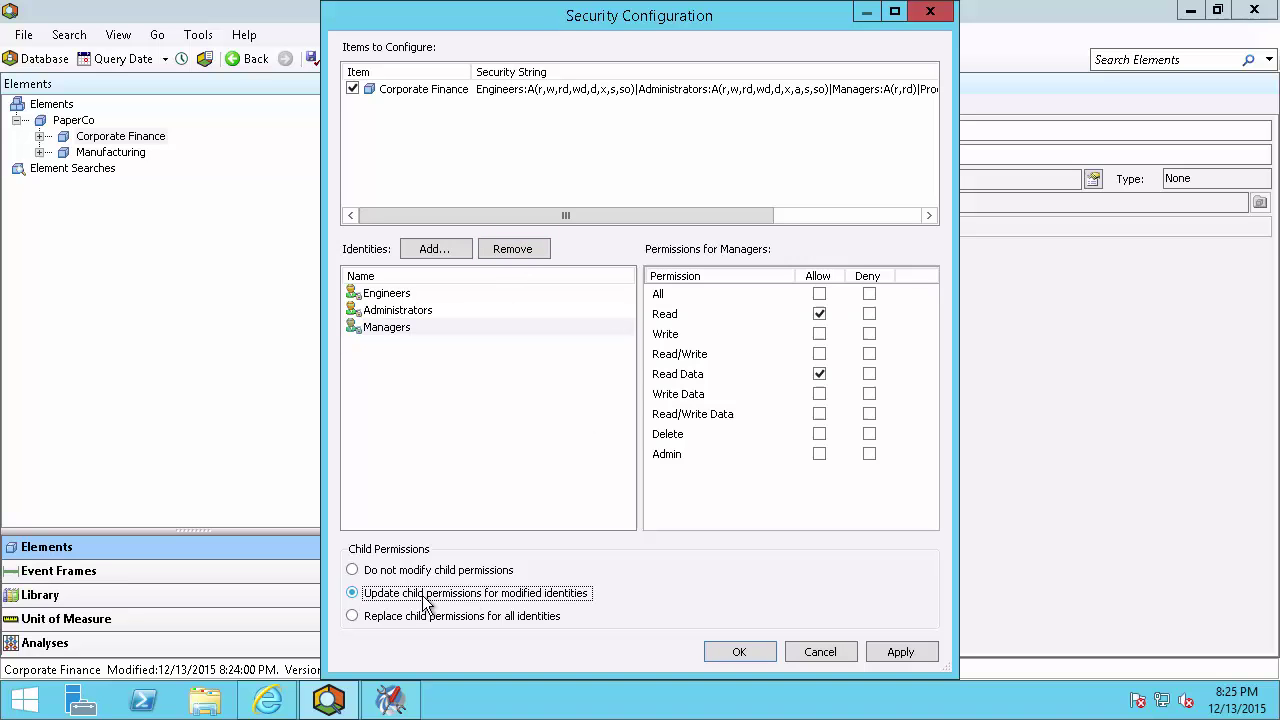
click(888, 650)
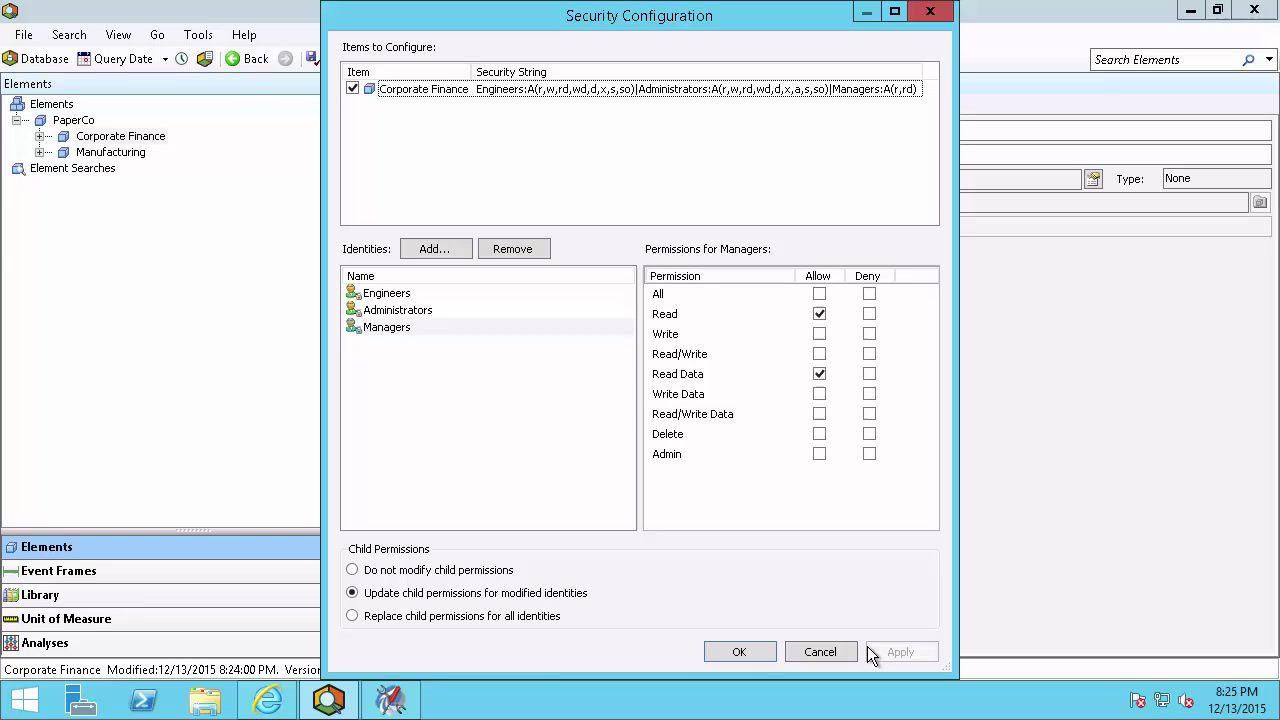
Close the security settings and connect to PISRV1 as the Process Engineers user.
click(740, 651)
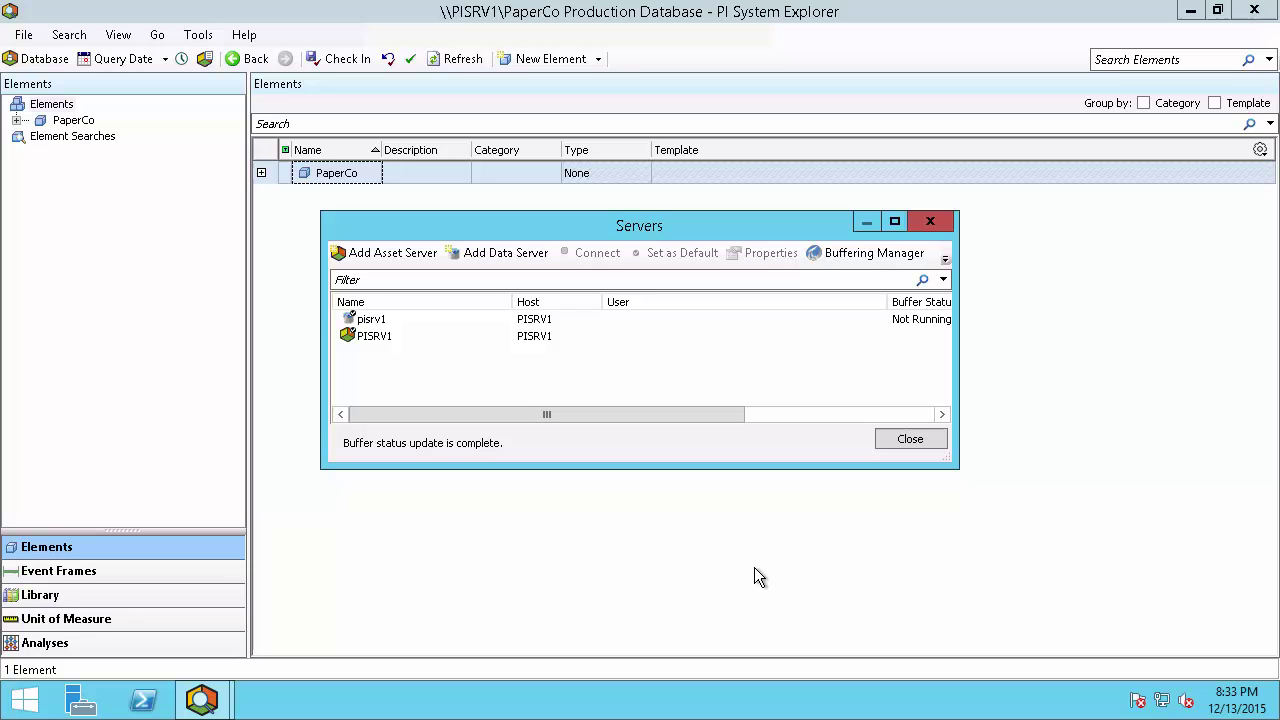
right_click(442, 336)
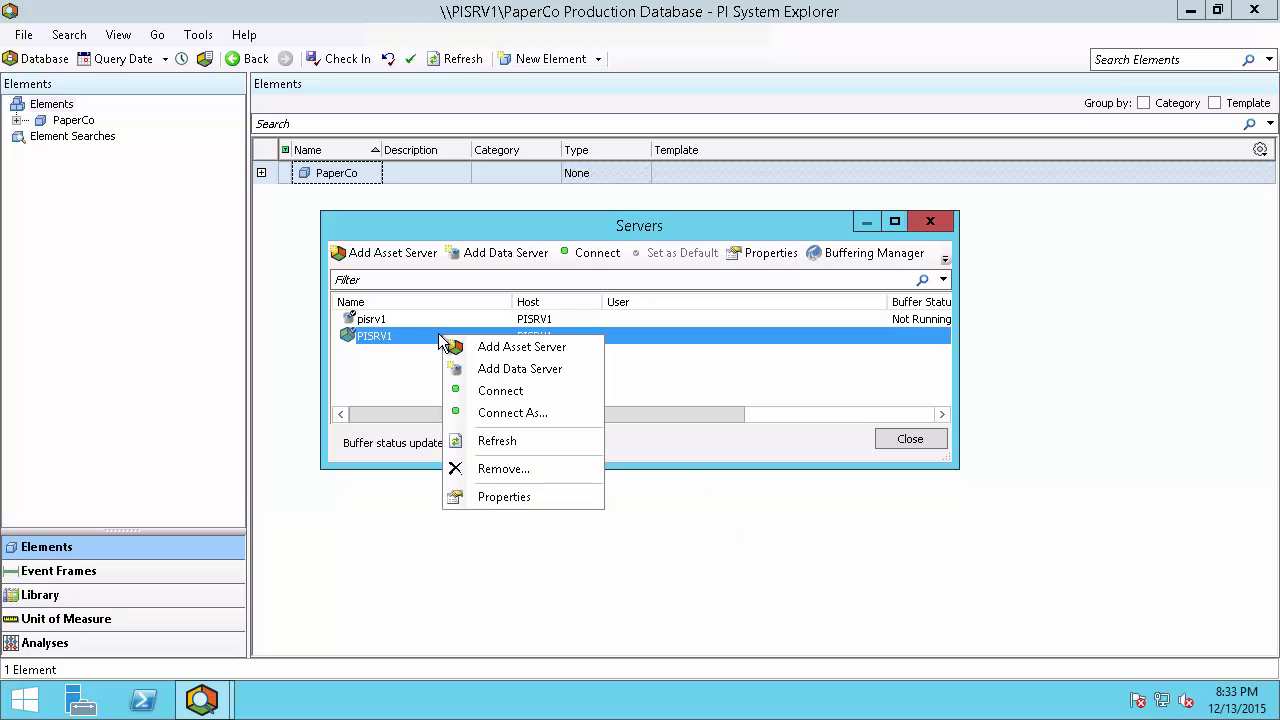
click(487, 396)
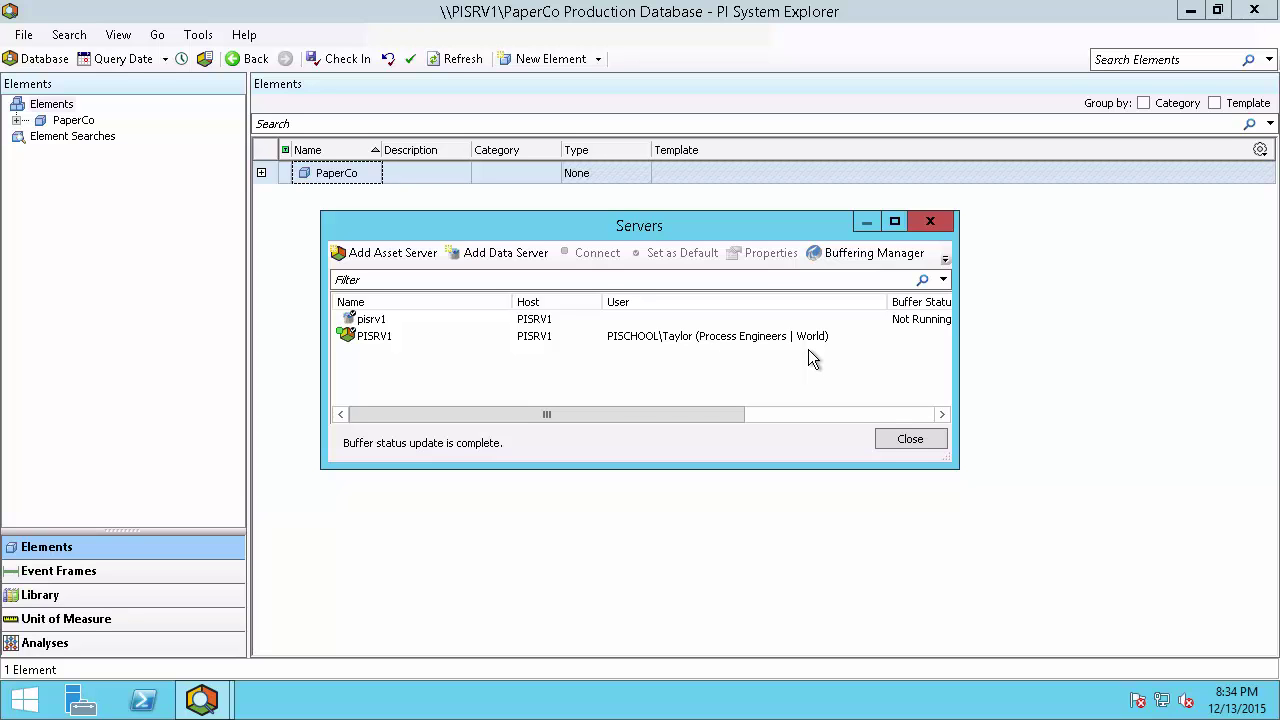
Close the server list and expand PaperCo > Manufacturing > Paper Presses to show Press 1–8.
click(903, 438)
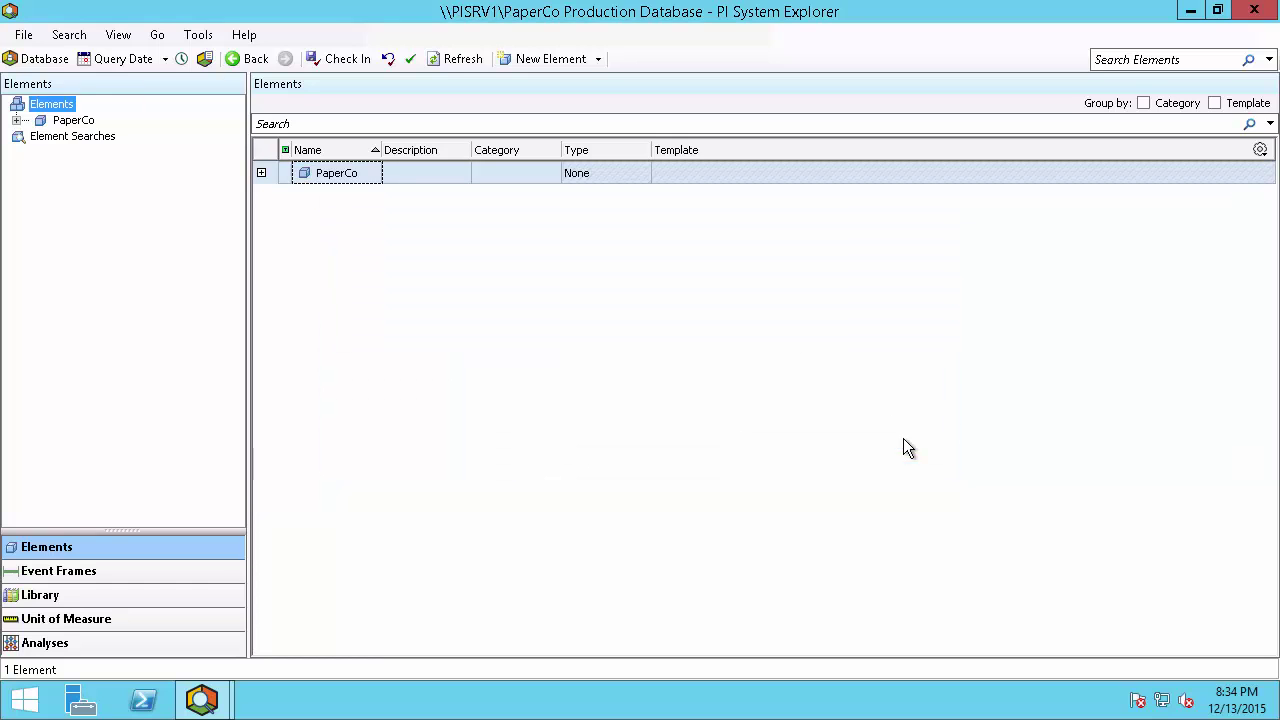
click(16, 120)
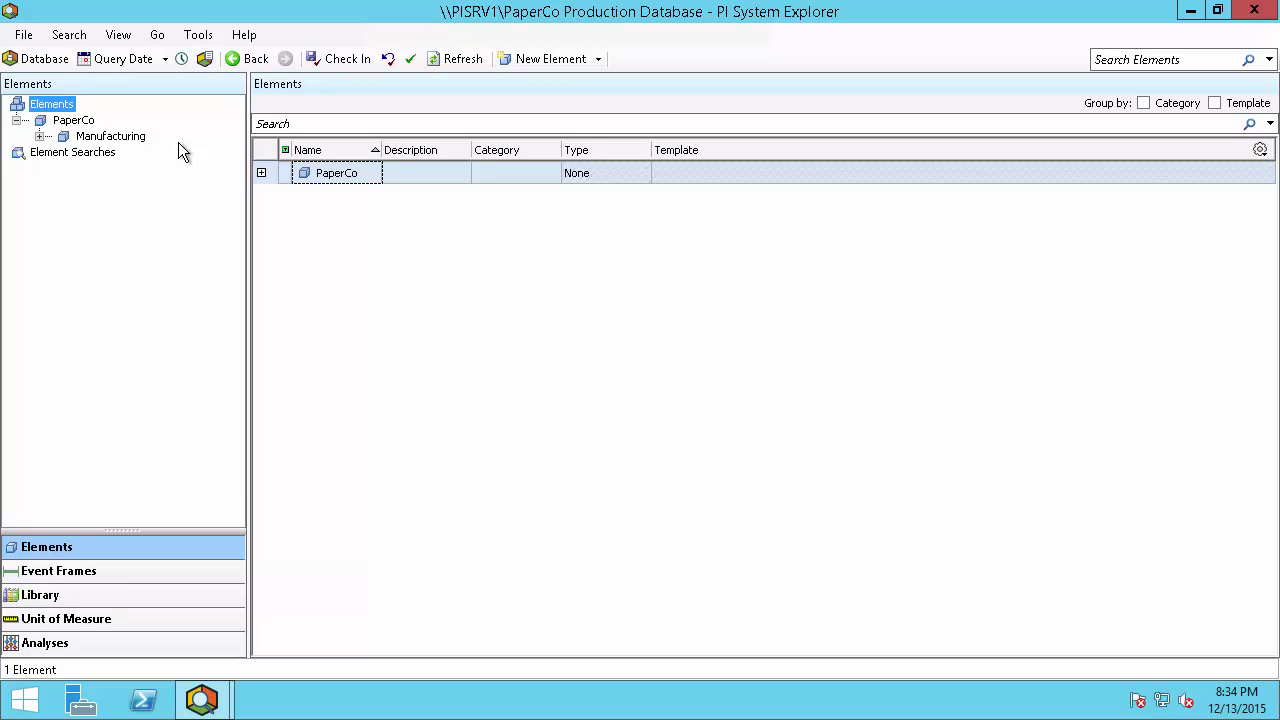
click(38, 136)
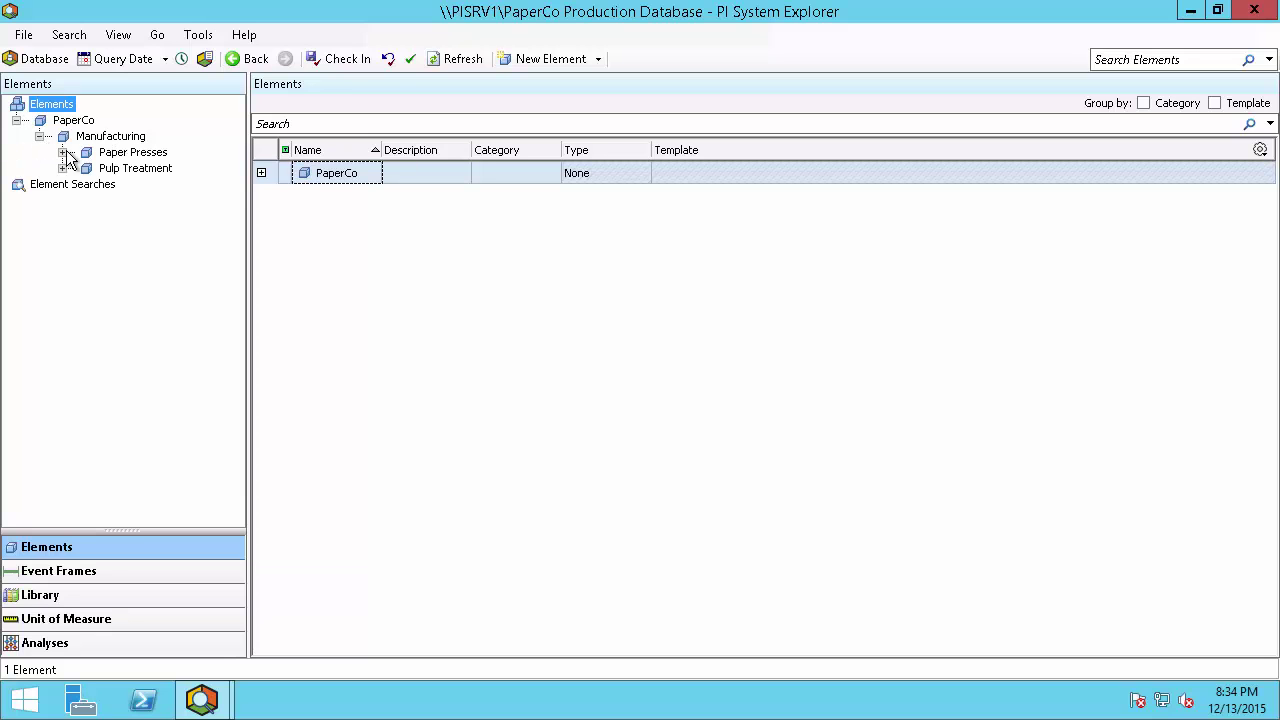
click(62, 152)
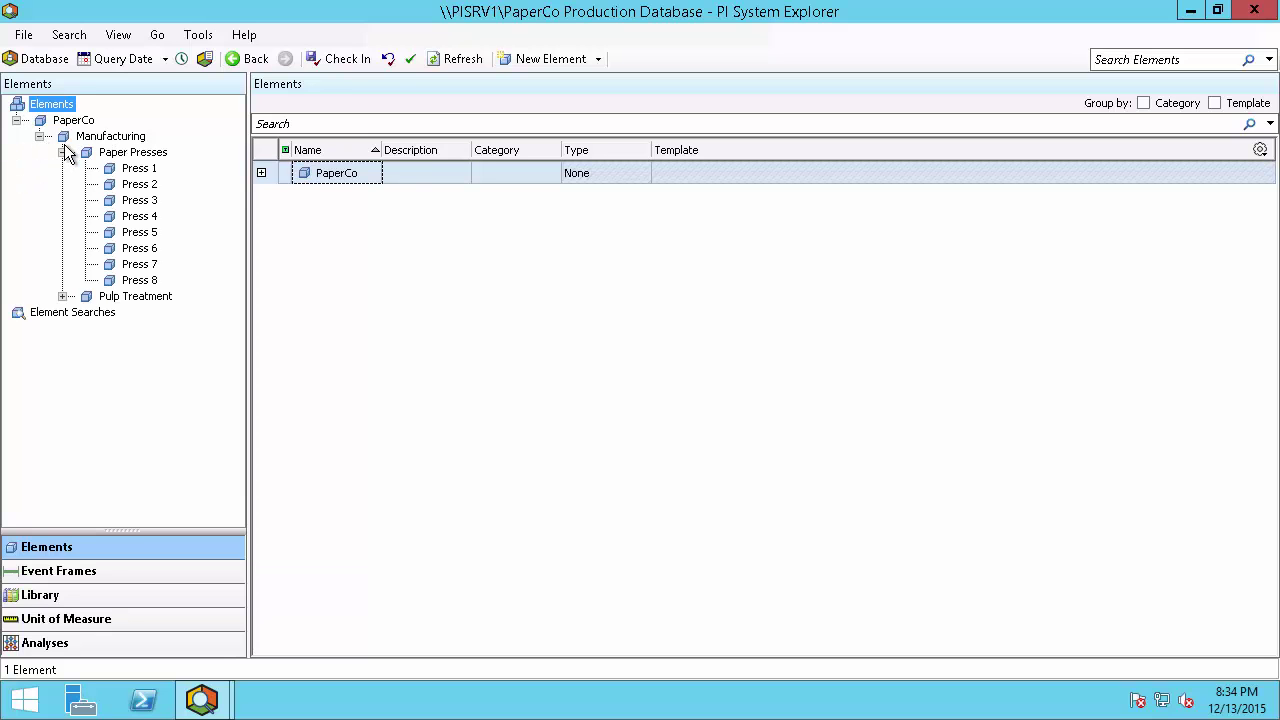
Create a new child element of Paper Presses from the Paper Press template.
right_click(165, 156)
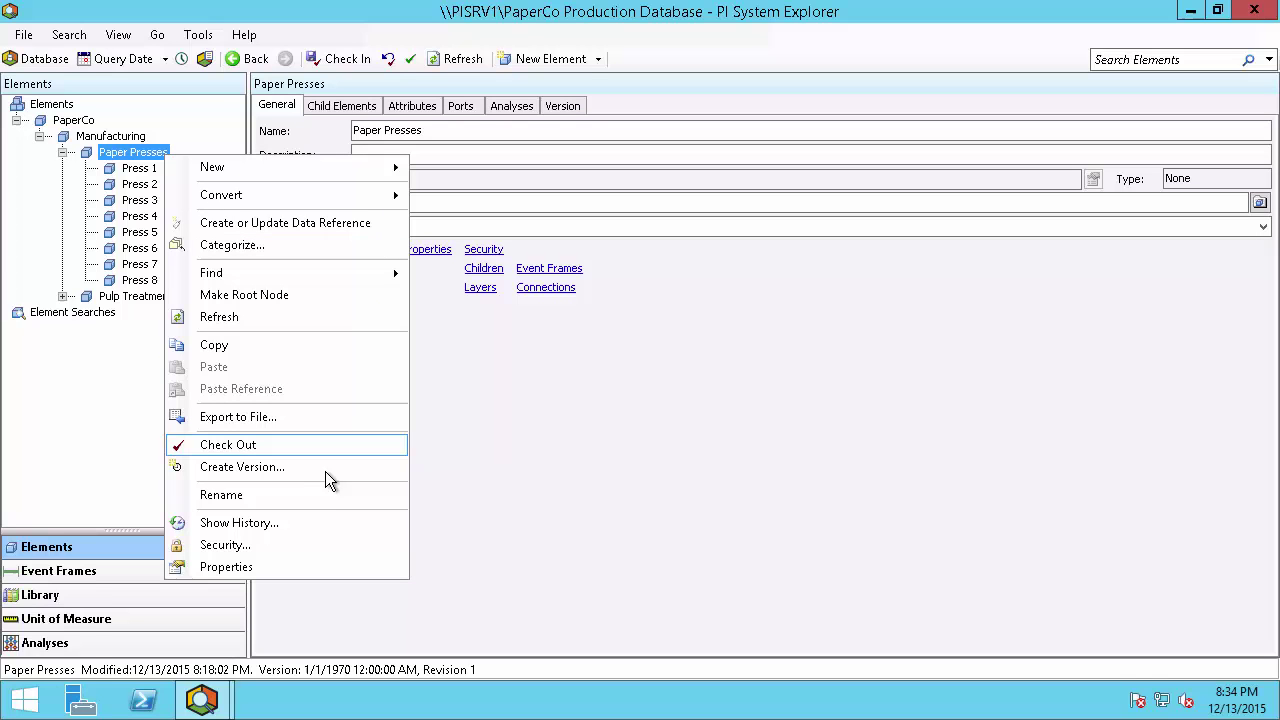
click(340, 492)
mouse_move(212, 167)
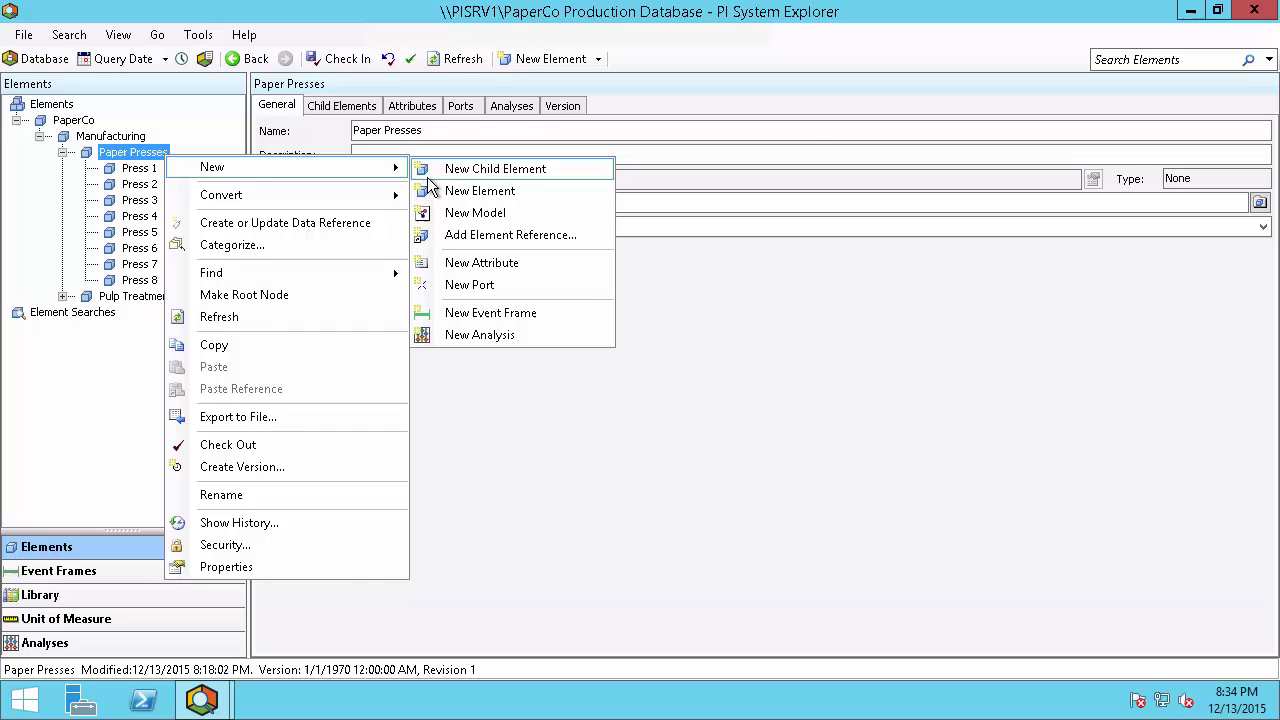
click(427, 177)
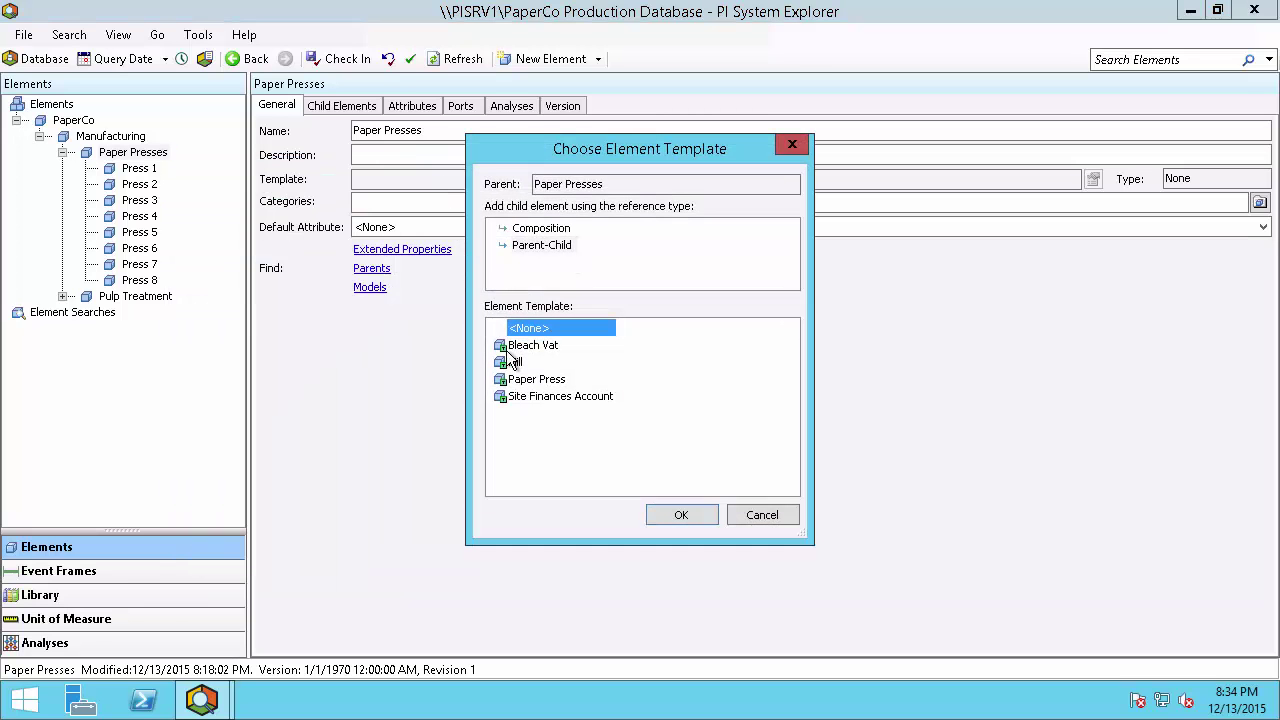
click(530, 380)
click(695, 519)
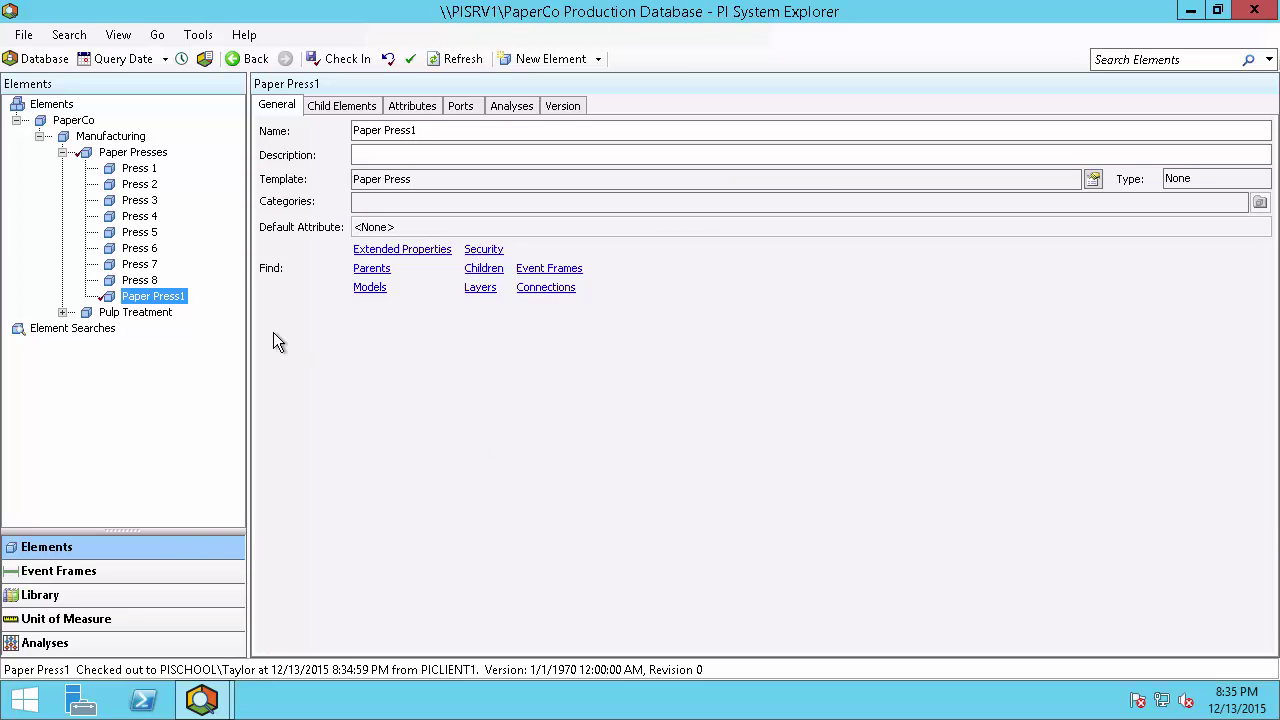
Rename the new element to 'Press 9' and view its nine attributes.
click(437, 131)
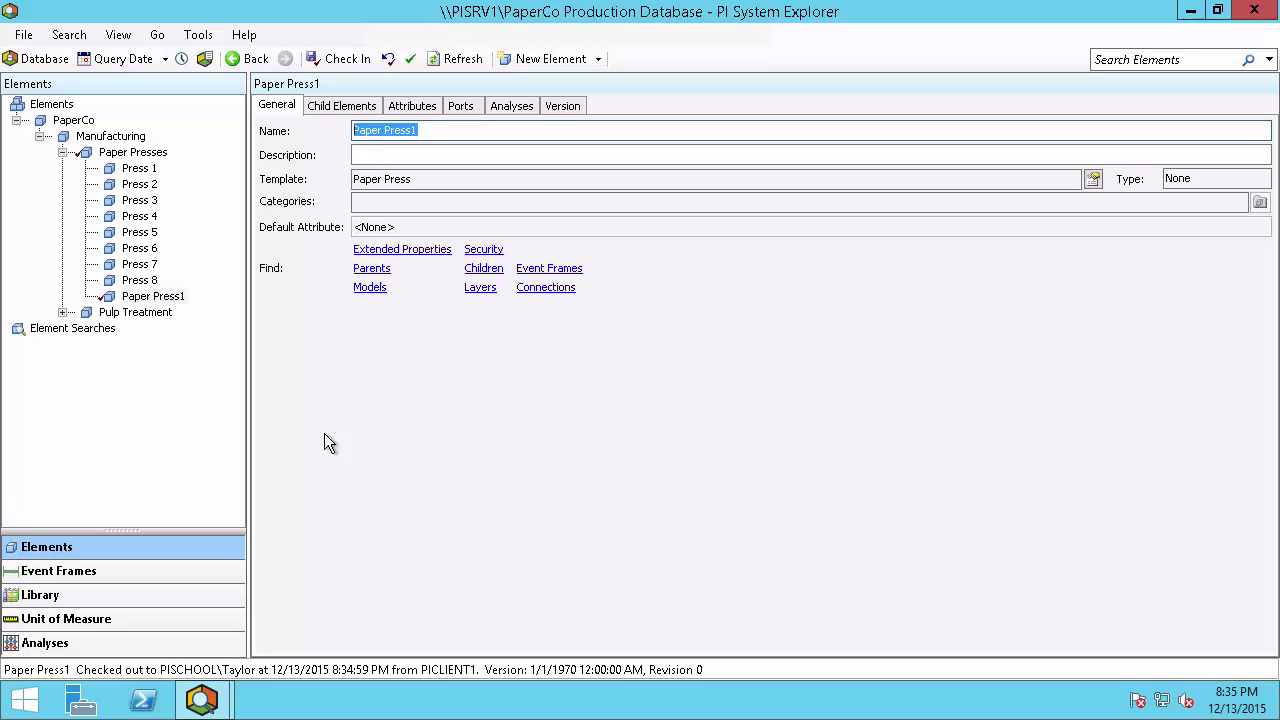
text(Press )
text(9)
click(410, 106)
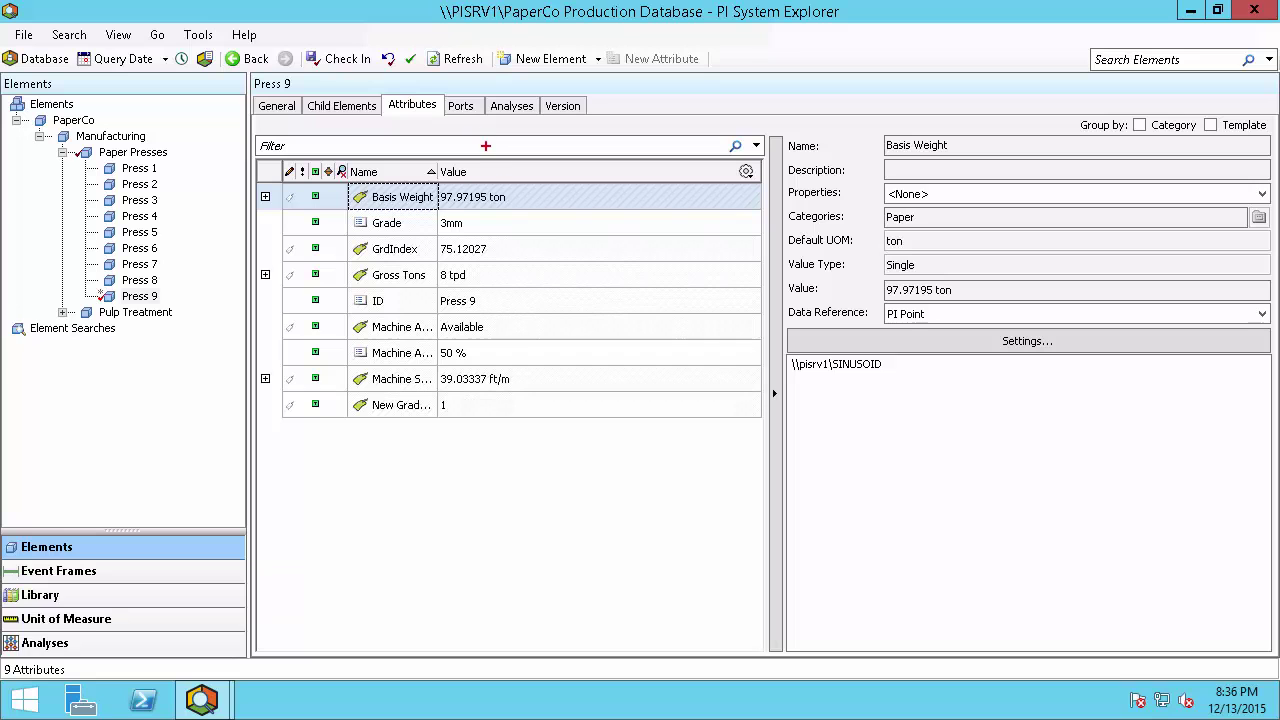
drag(520, 181, 437, 211)
key(Escape)
In the Library, set the Paper Press template's Basis Weight default UOM to Mass > kilogram.
click(68, 595)
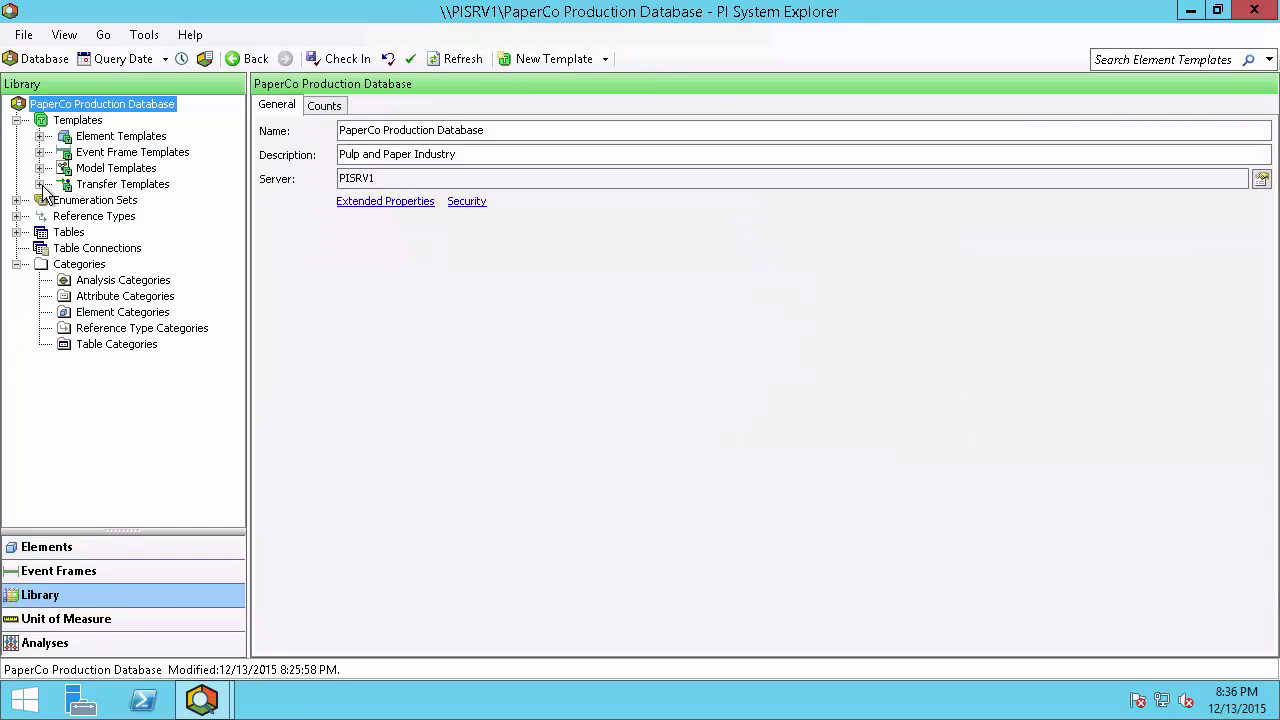
click(39, 136)
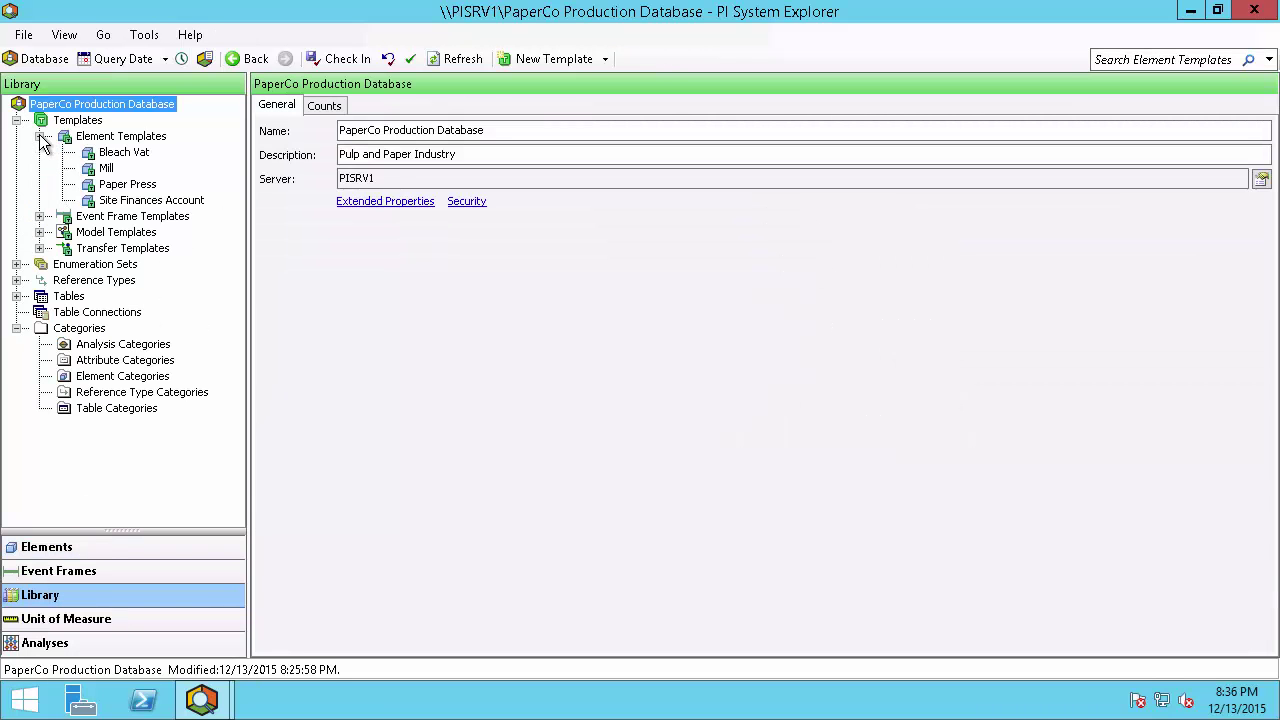
click(140, 186)
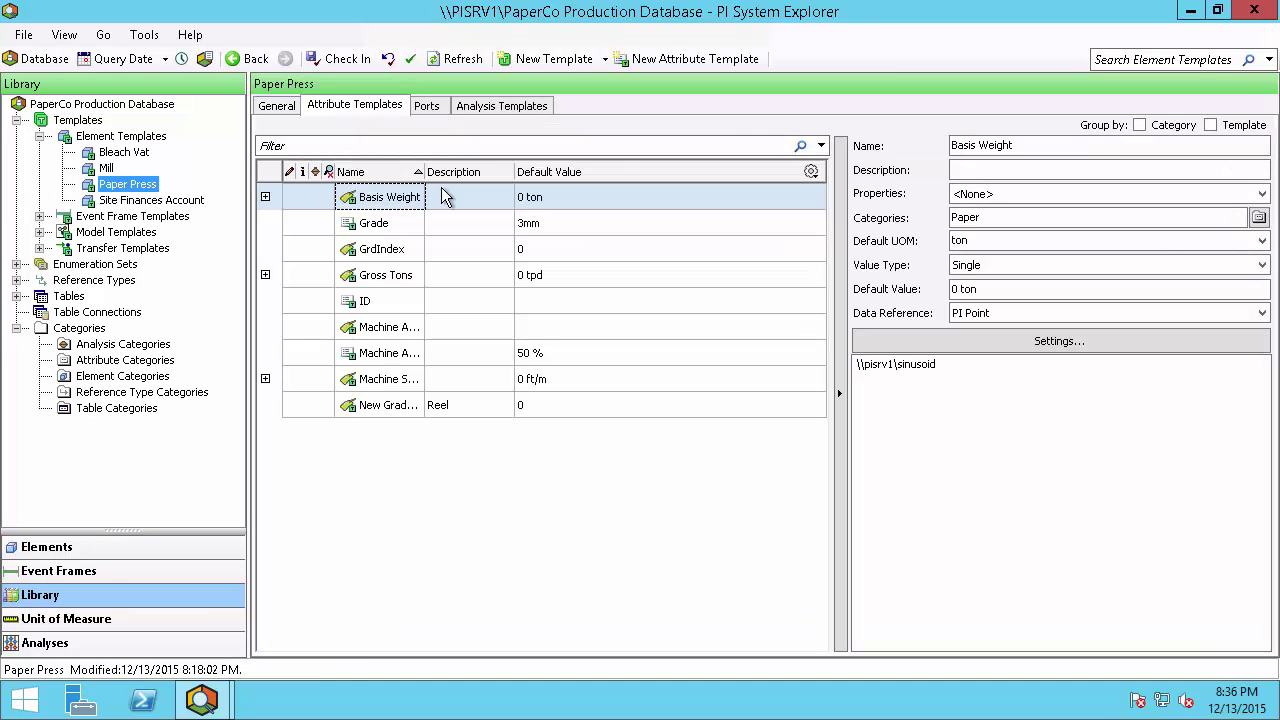
click(542, 198)
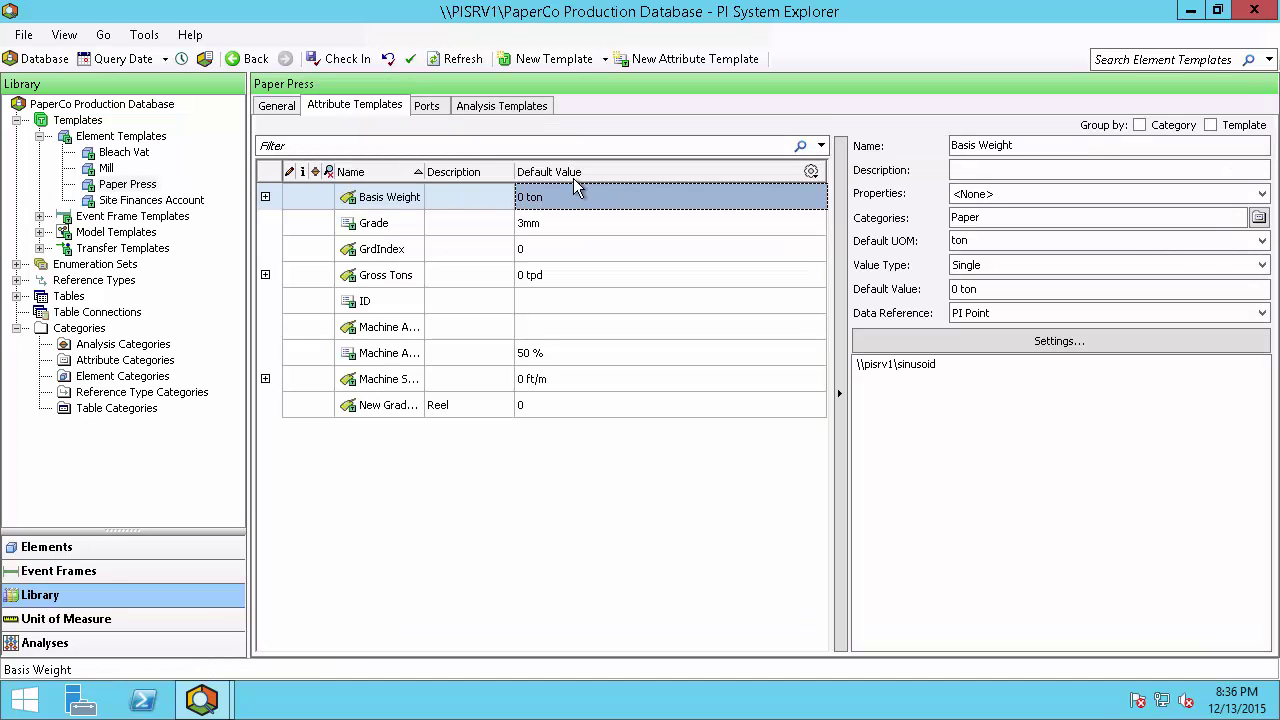
click(373, 196)
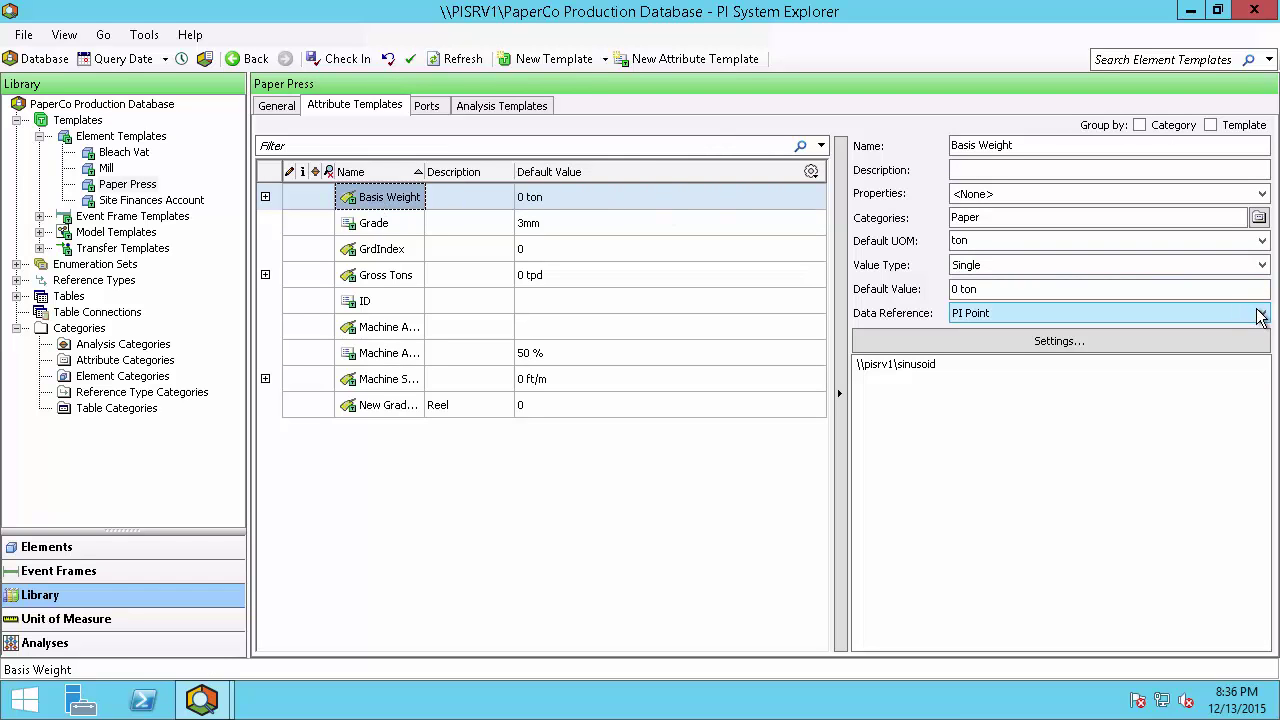
click(1262, 241)
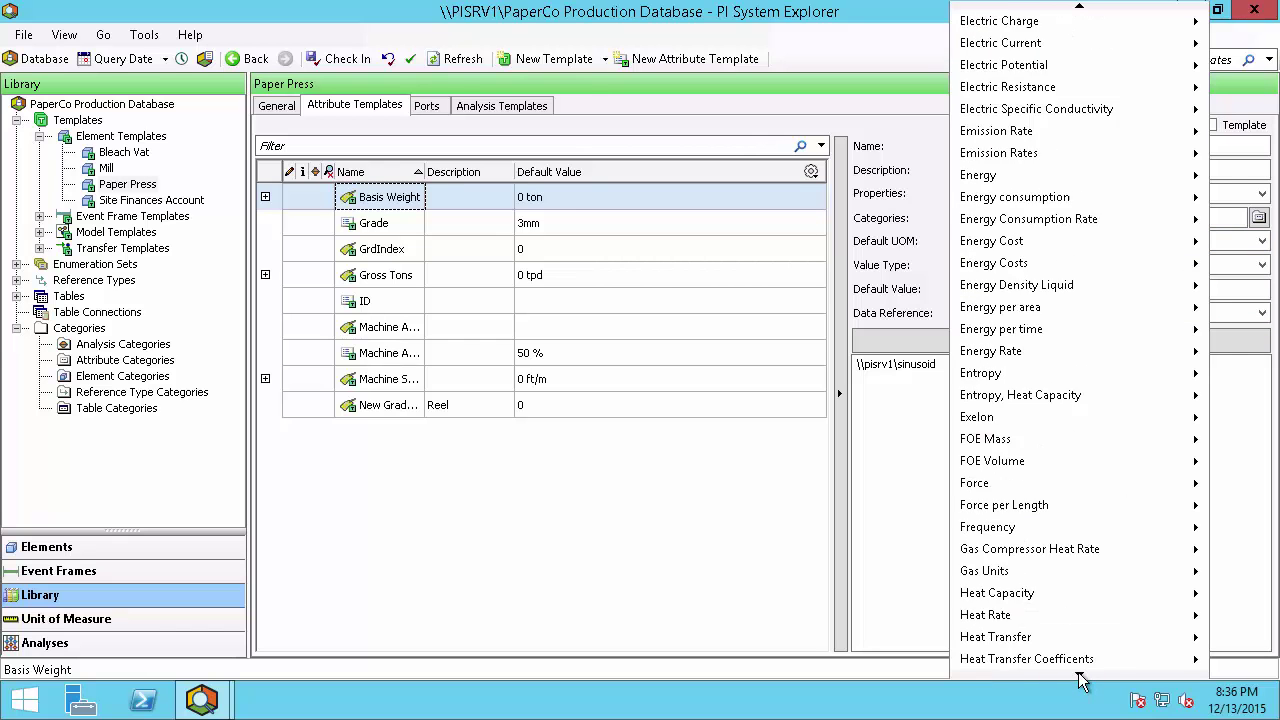
mouse_move(1078, 439)
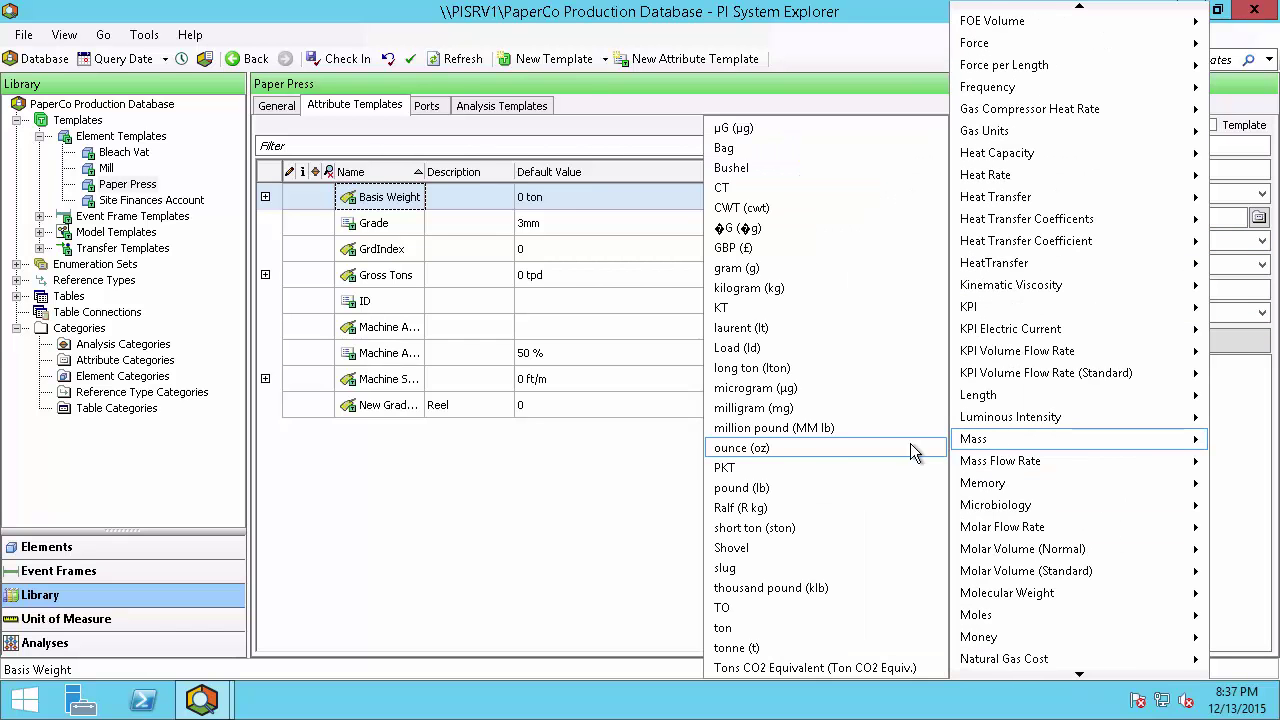
click(781, 288)
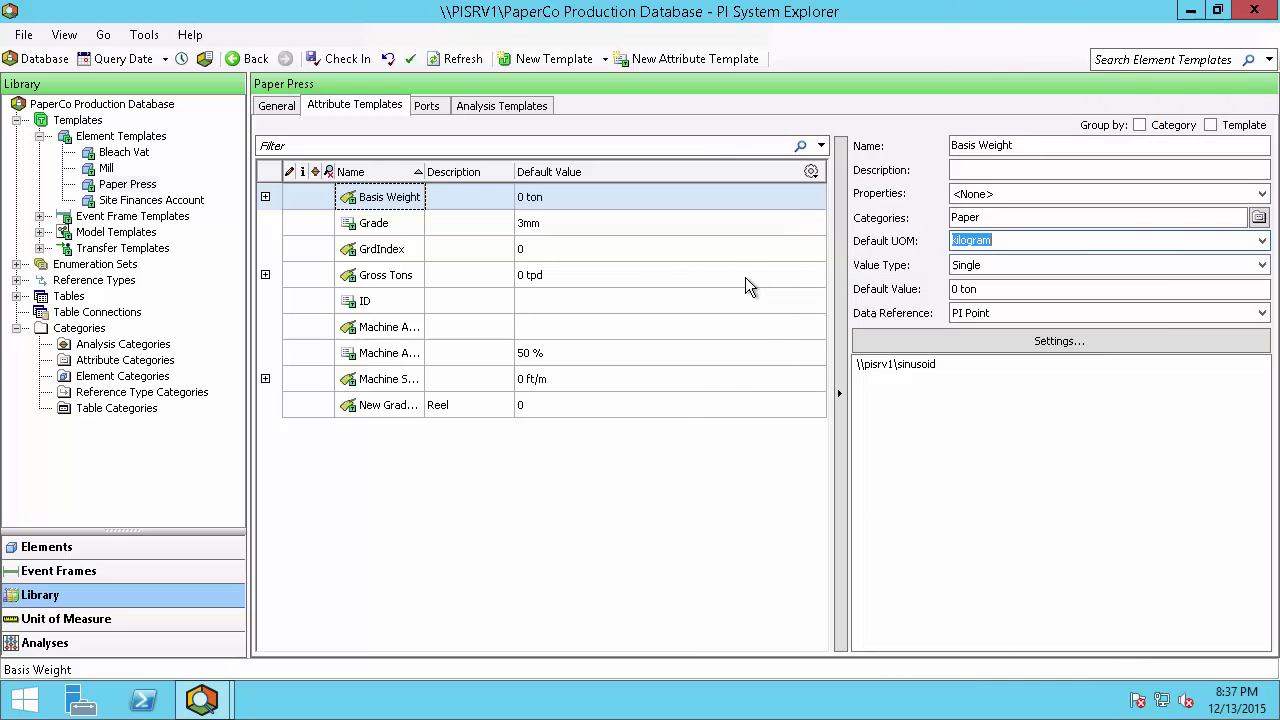
Check in all pending changes, including Press 9 and the Paper Press template.
click(340, 60)
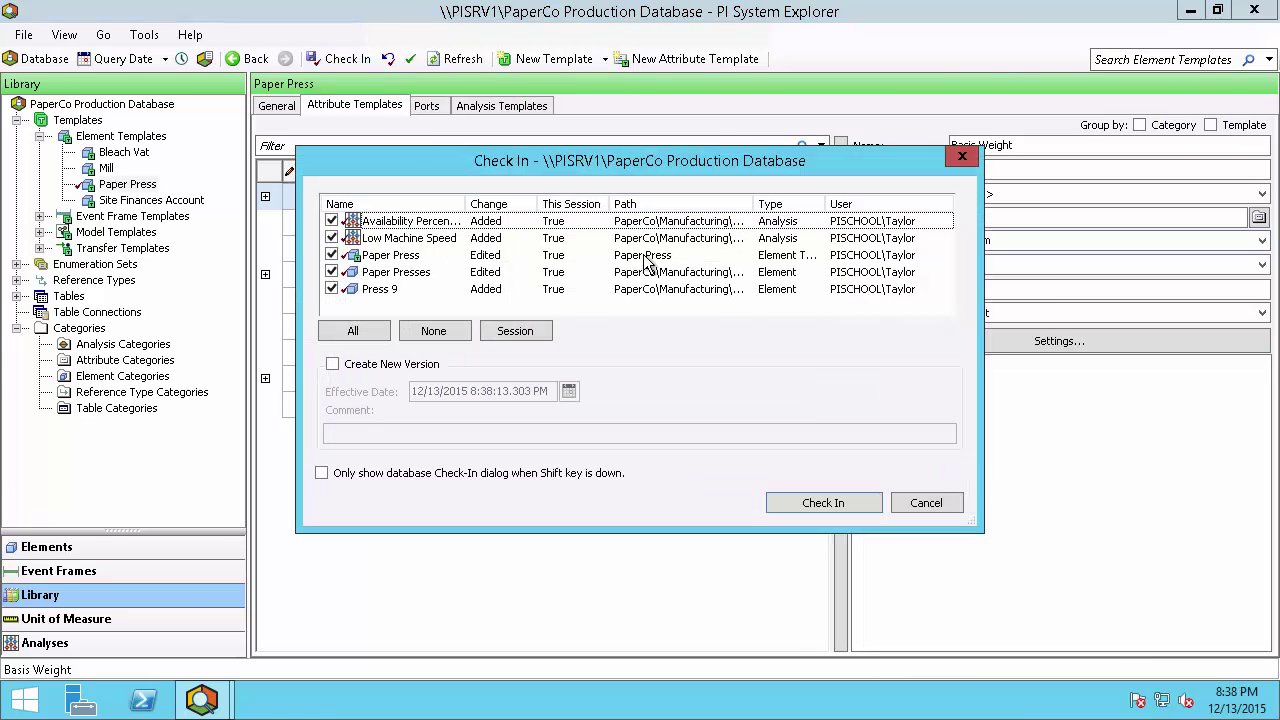
click(829, 503)
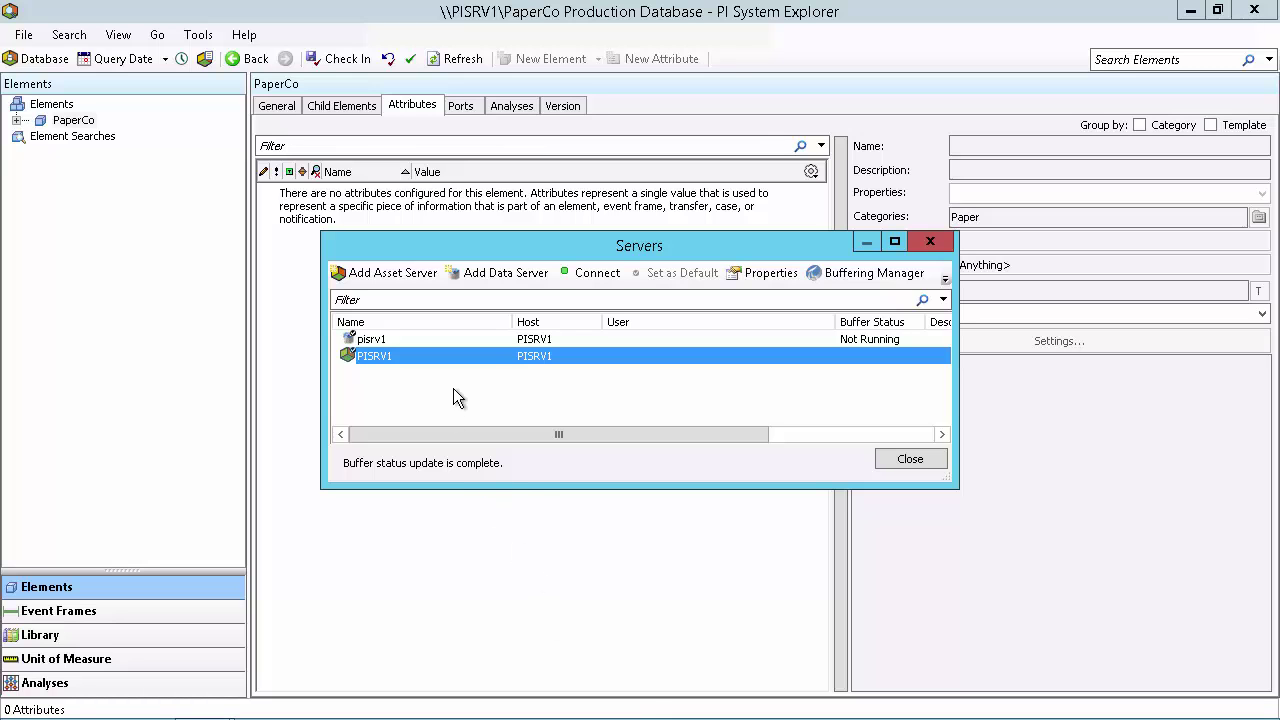
Reconnect to PISRV1 as the Managers user and close the server list.
right_click(456, 357)
click(519, 414)
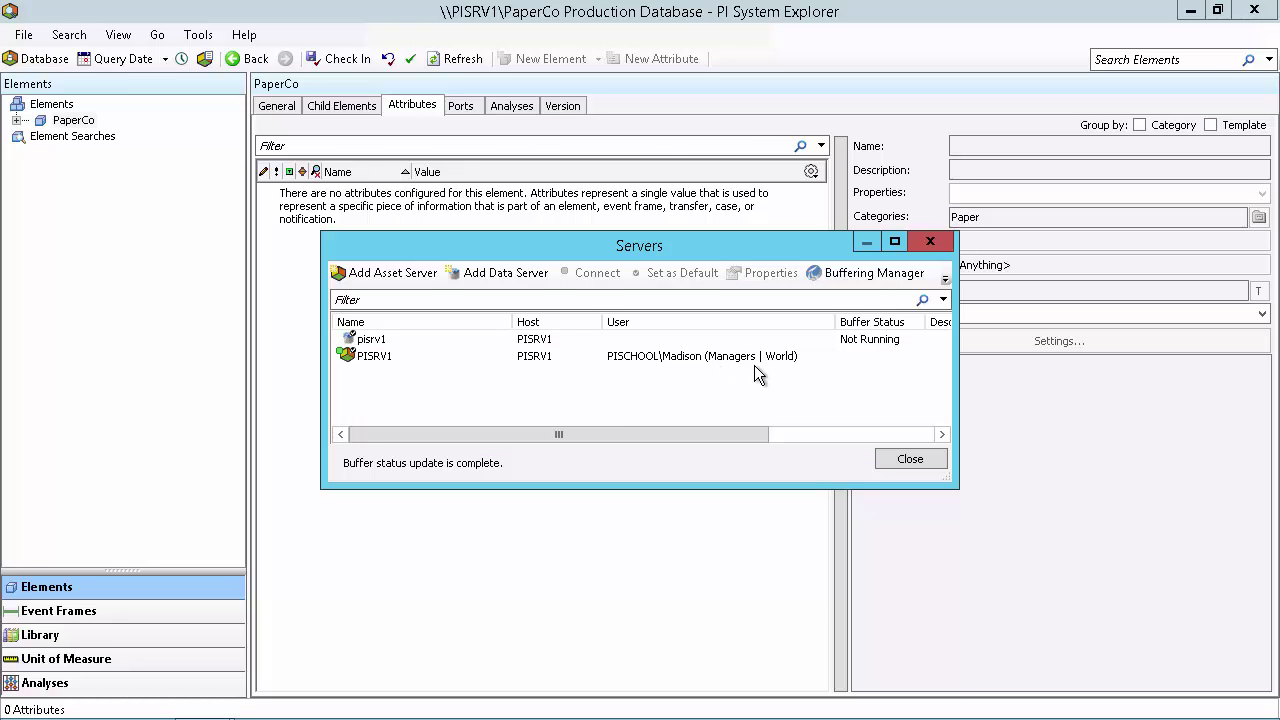
click(908, 459)
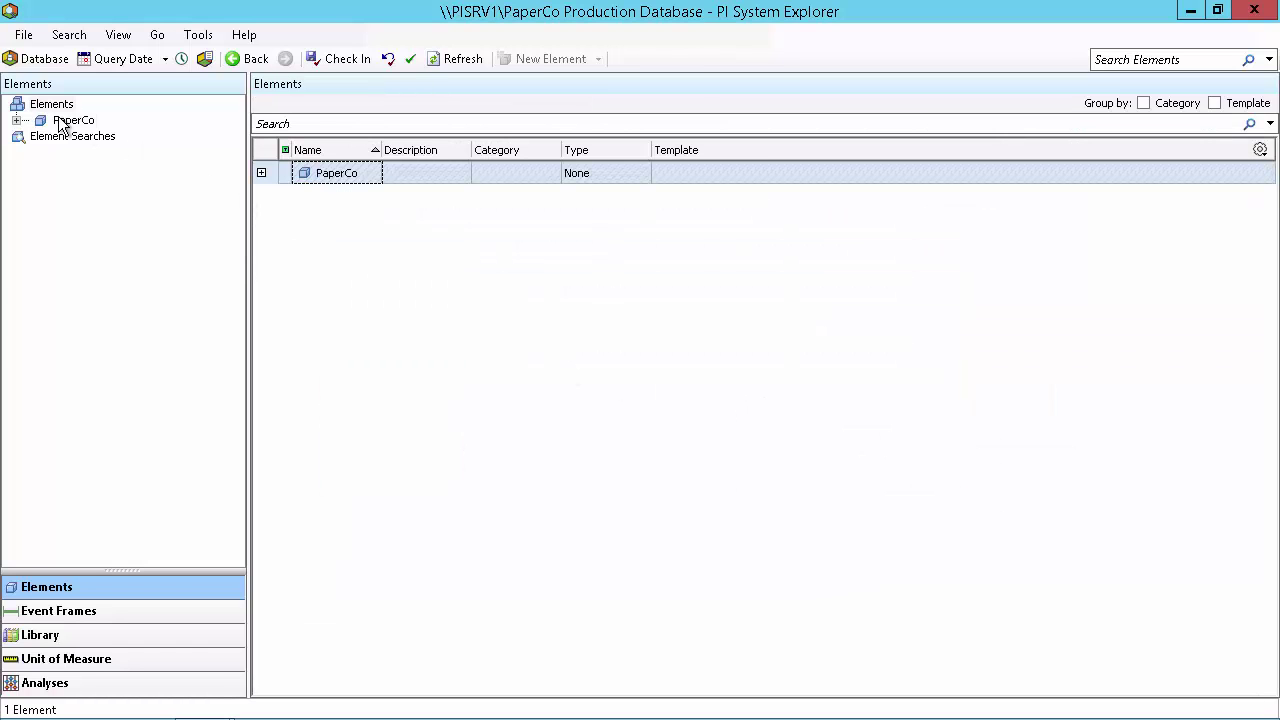
Expand PaperCo > Manufacturing > Paper Presses and select Press 9 to see Basis Weight in kilograms.
click(17, 120)
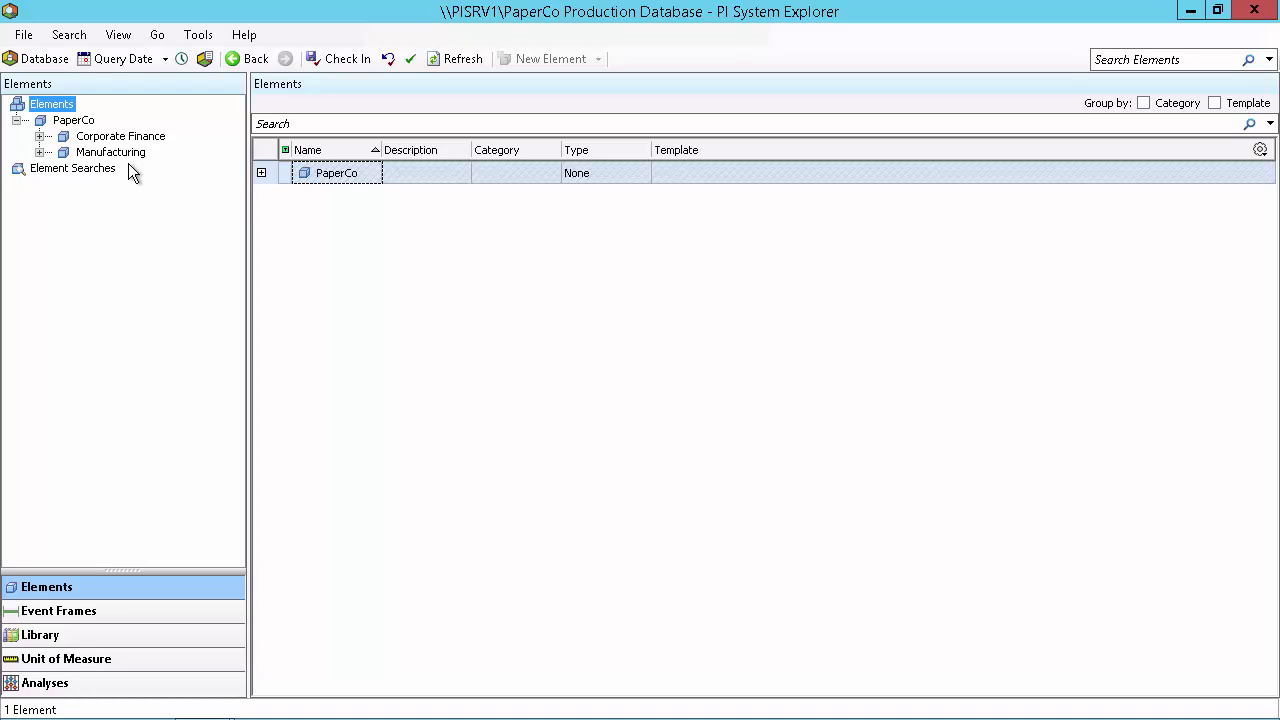
click(39, 152)
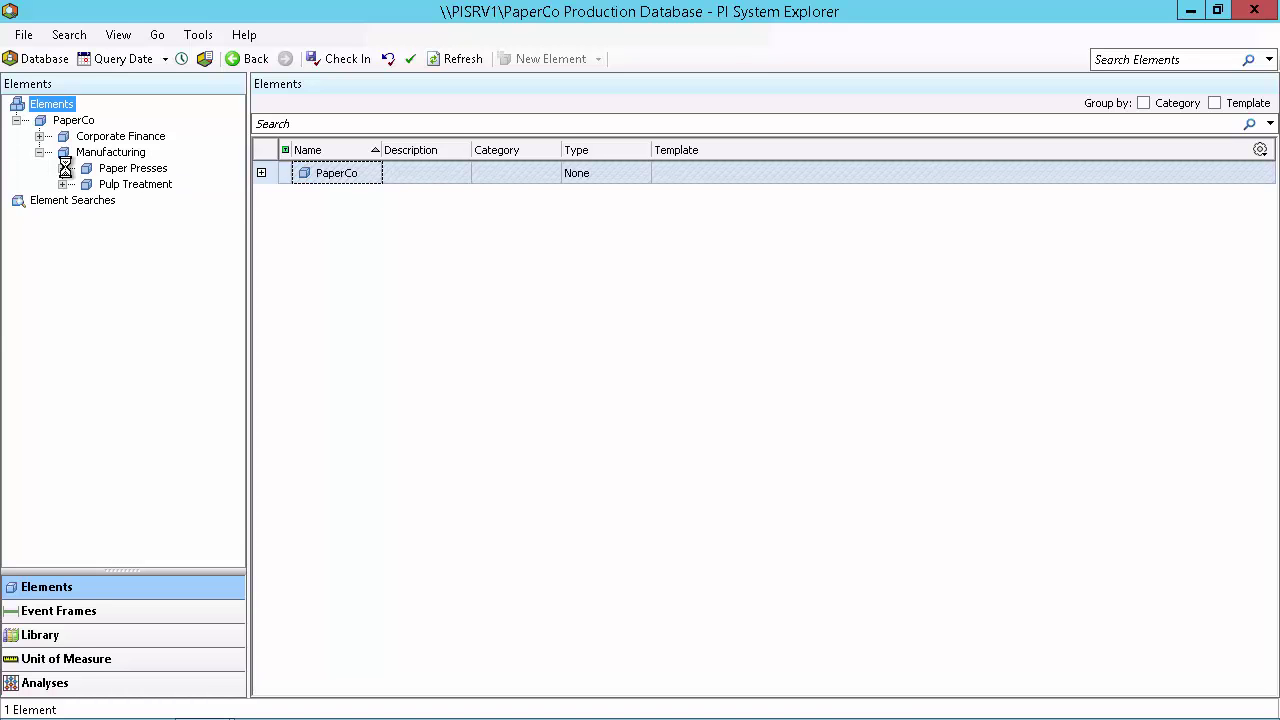
click(62, 168)
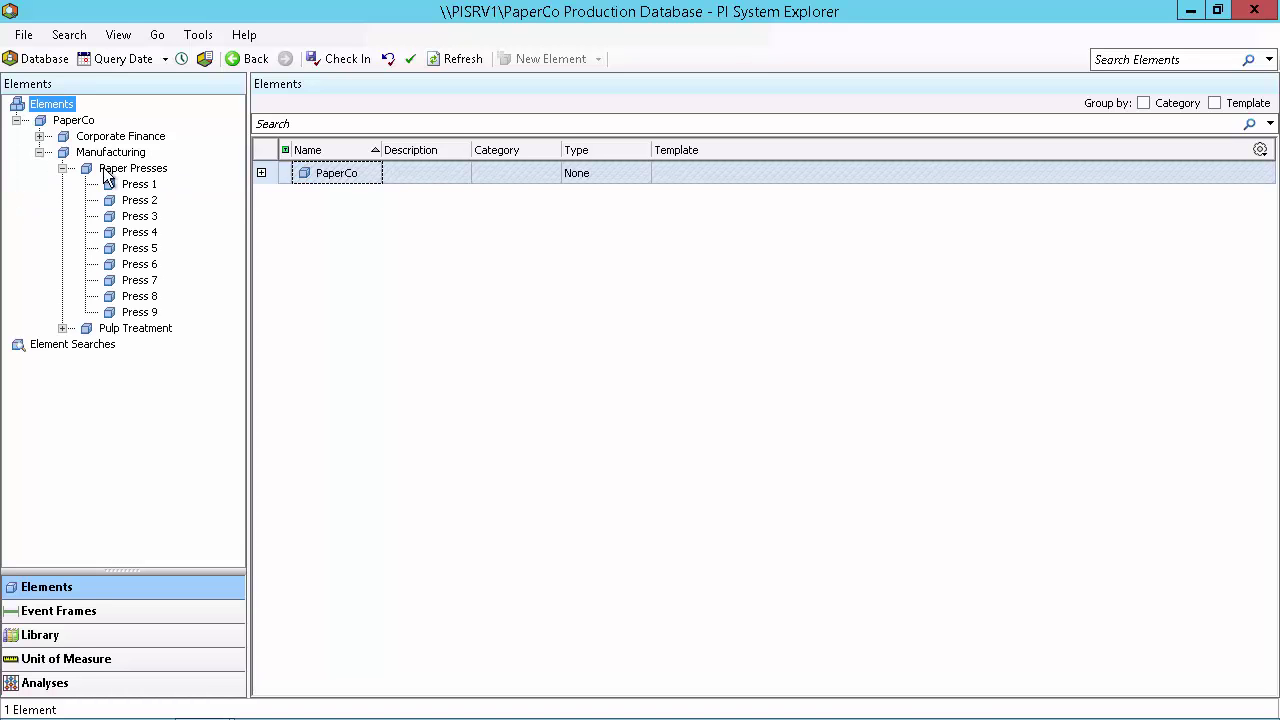
click(158, 313)
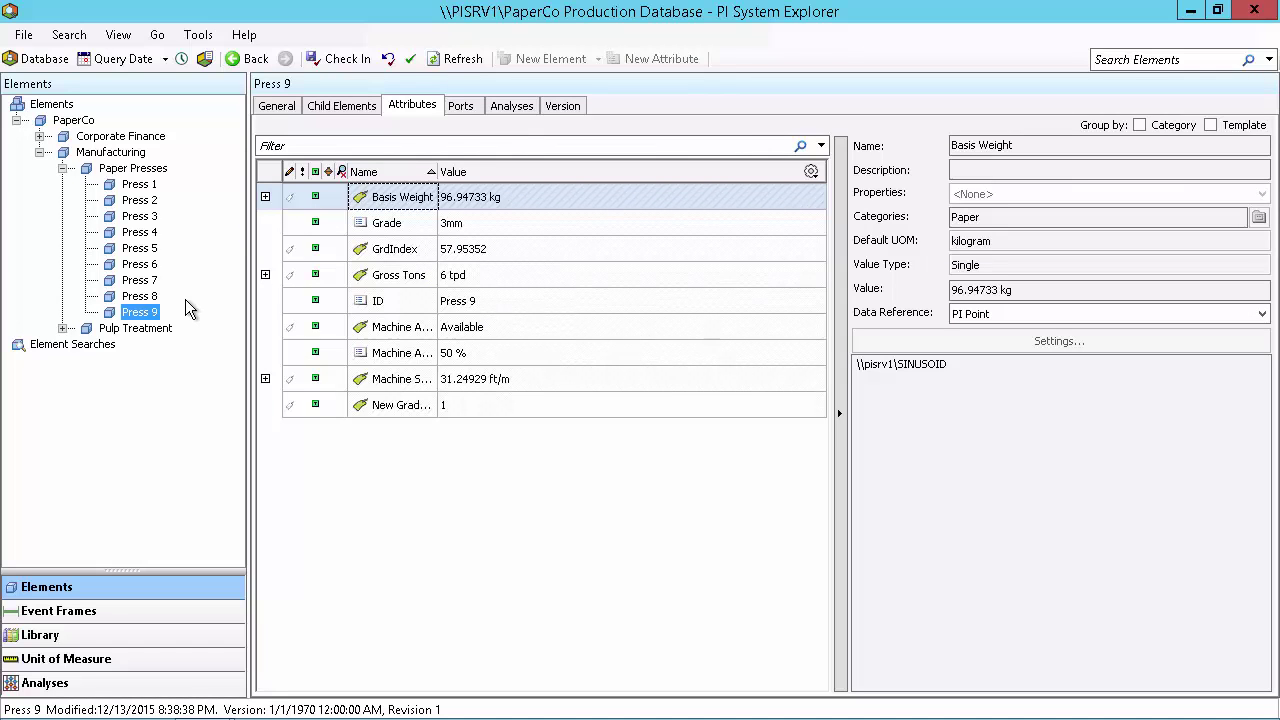
Check that Paper Presses' context menu offers no add, rename or check-out actions, then dismiss it.
right_click(164, 168)
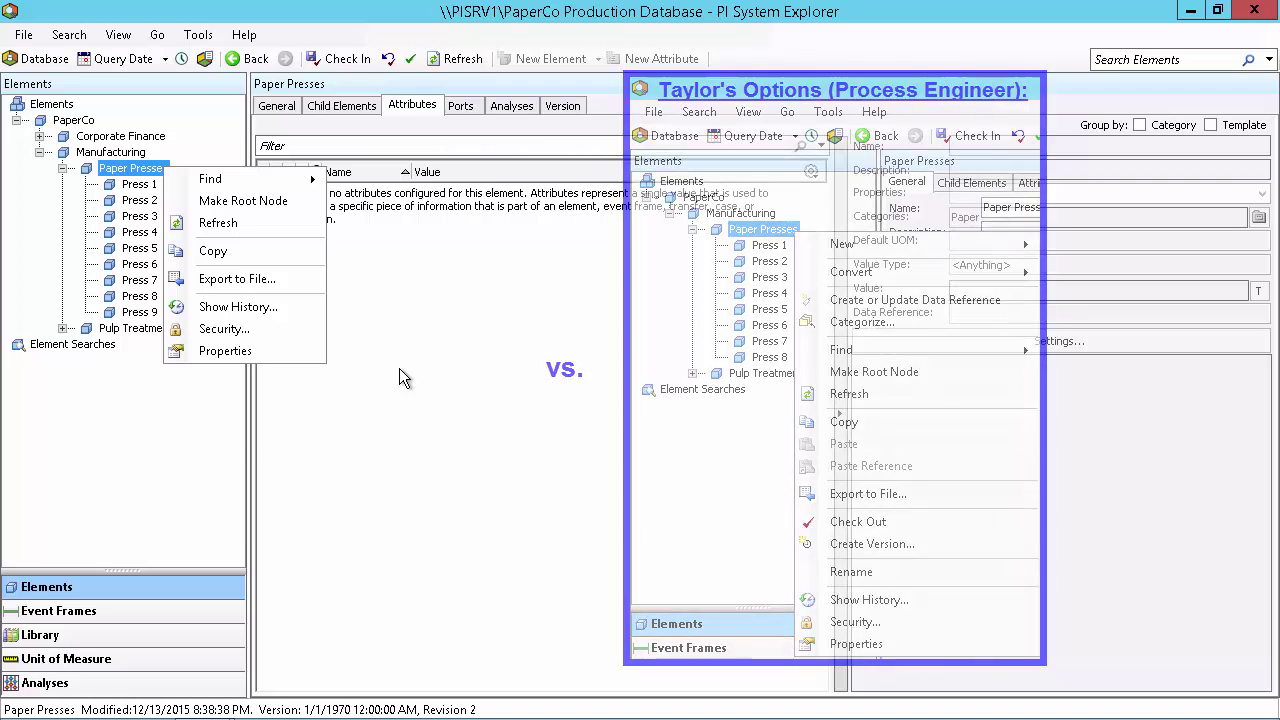
click(512, 370)
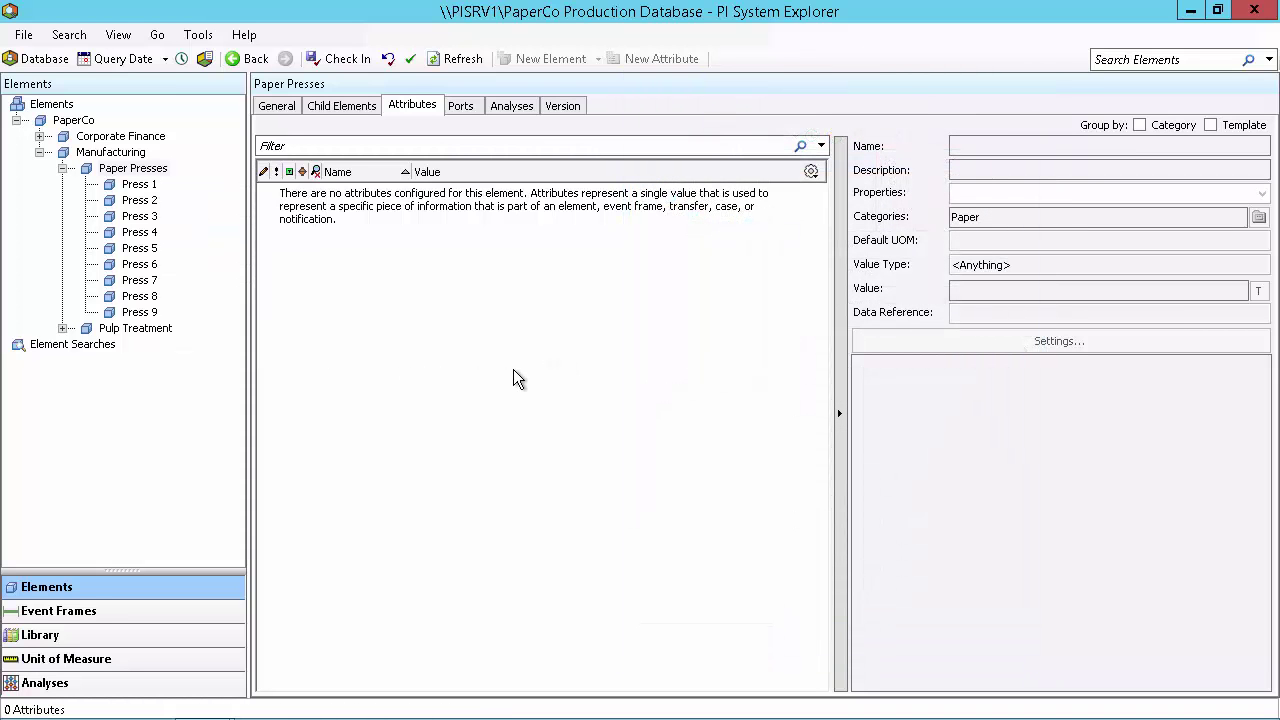